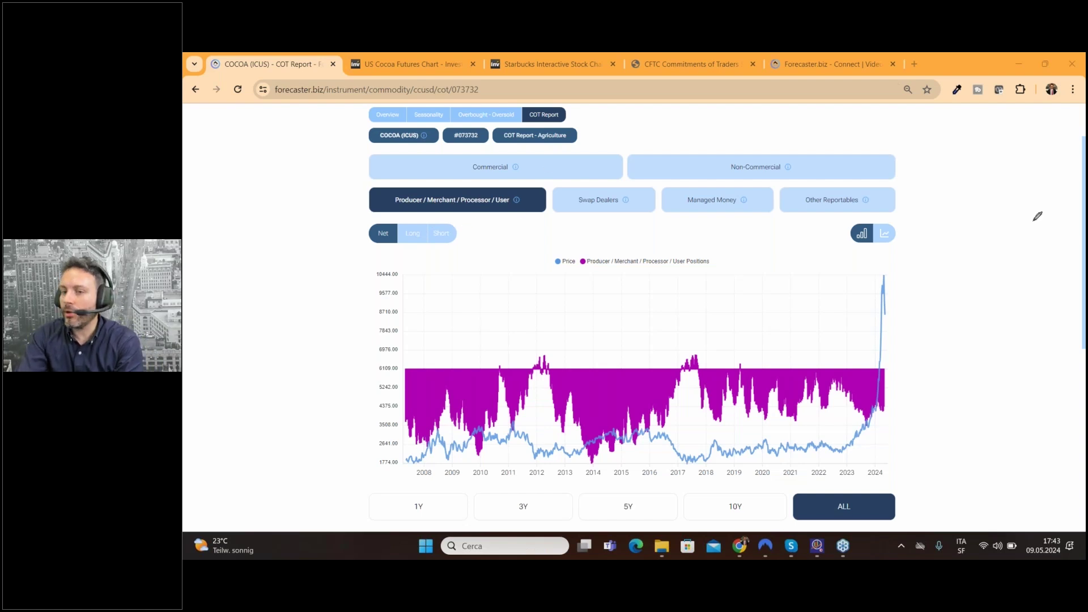
Step: On the CFTC site, return to Market Data > Commitments of Traders and scroll to the financial futures long-format reports
{"action": "left_click", "coordinate": [680, 64]}
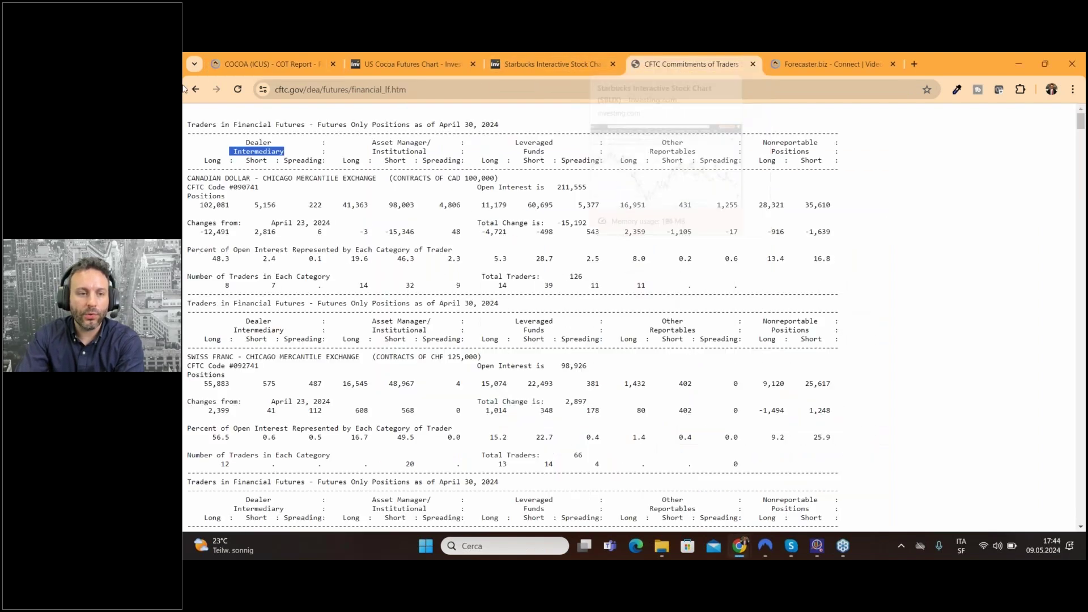
{"action": "left_click", "coordinate": [195, 89]}
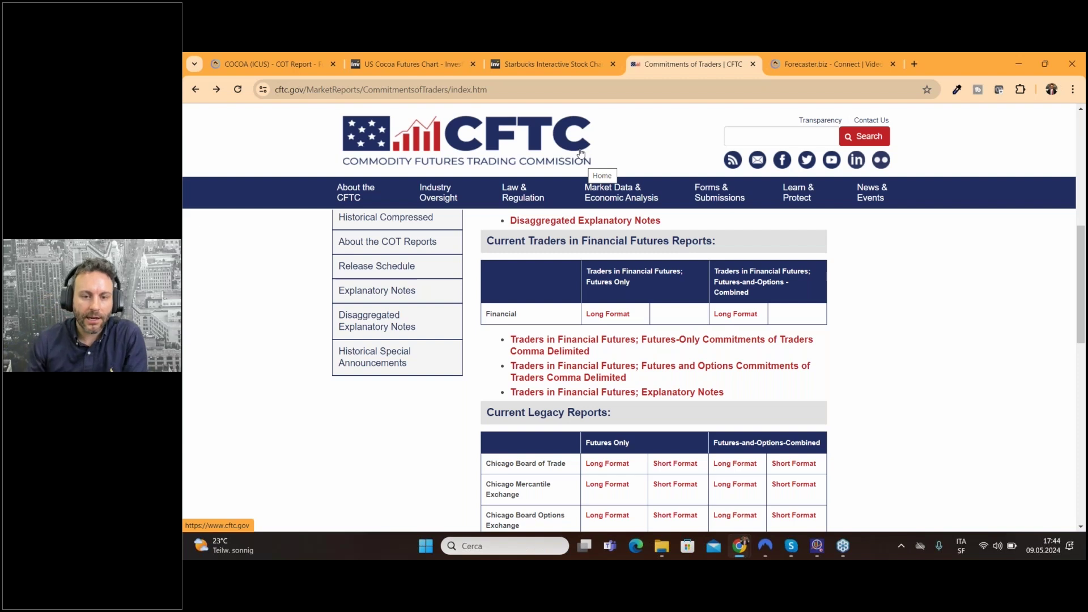
{"action": "mouse_move", "coordinate": [611, 208]}
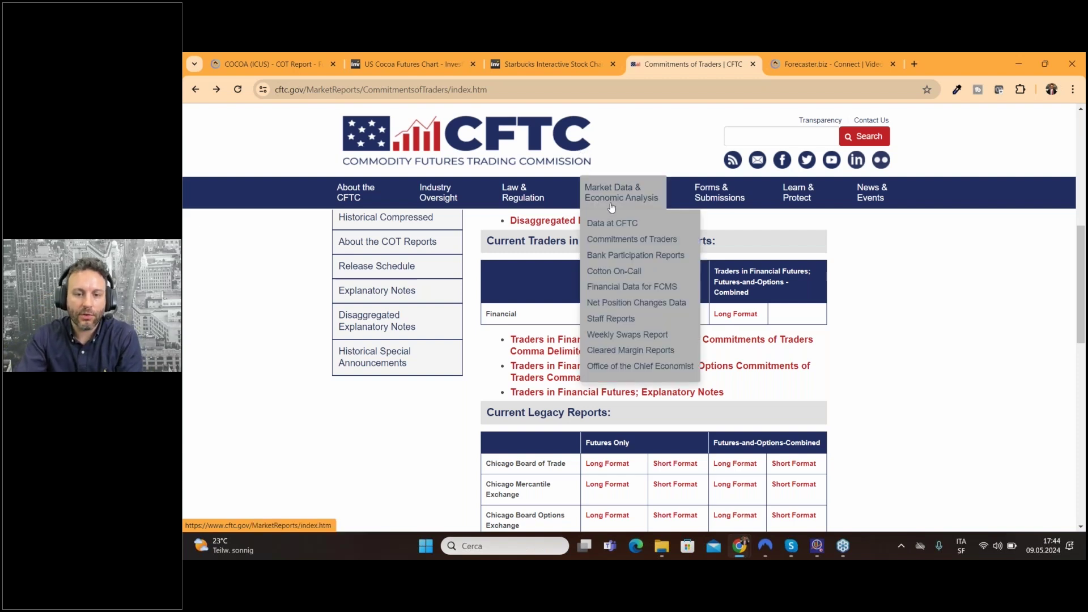
{"action": "left_click", "coordinate": [625, 242]}
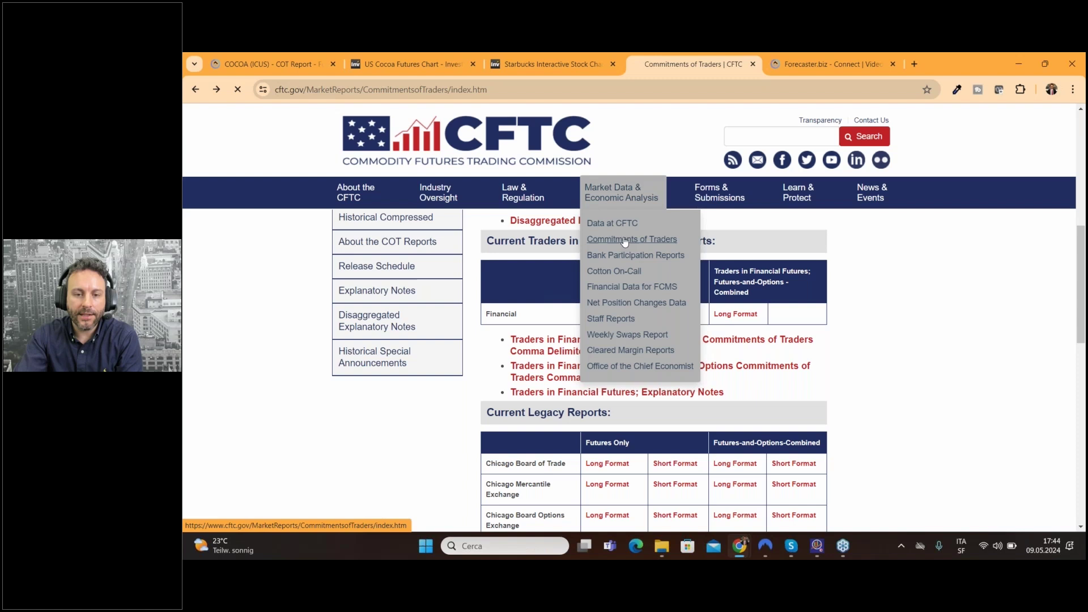
{"action": "scroll", "coordinate": [623, 333], "scroll_direction": "down", "scroll_amount": 2}
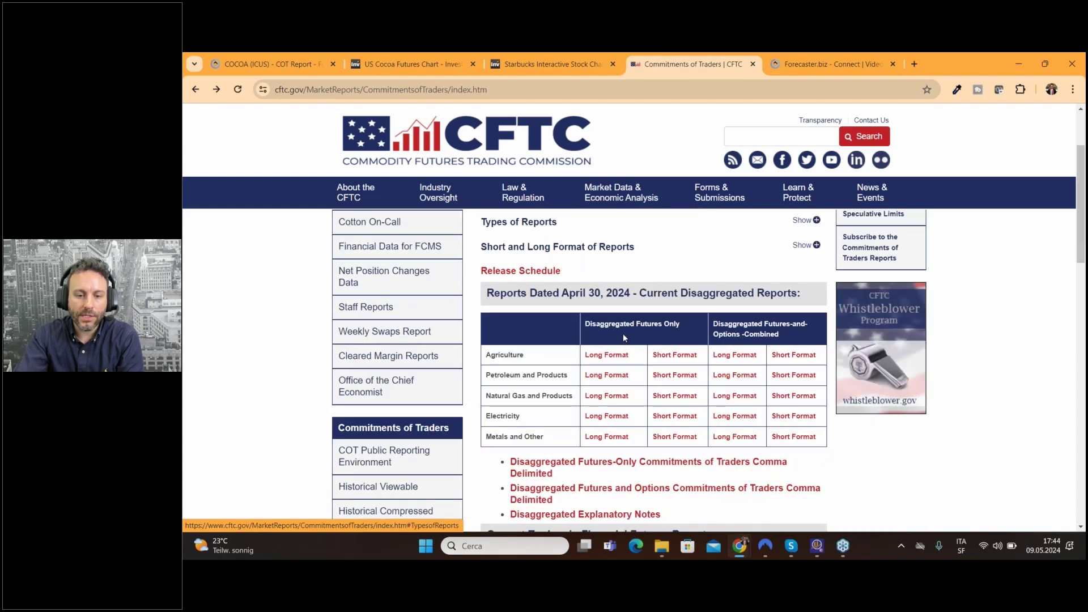
{"action": "scroll", "coordinate": [623, 333], "scroll_direction": "down", "scroll_amount": 4}
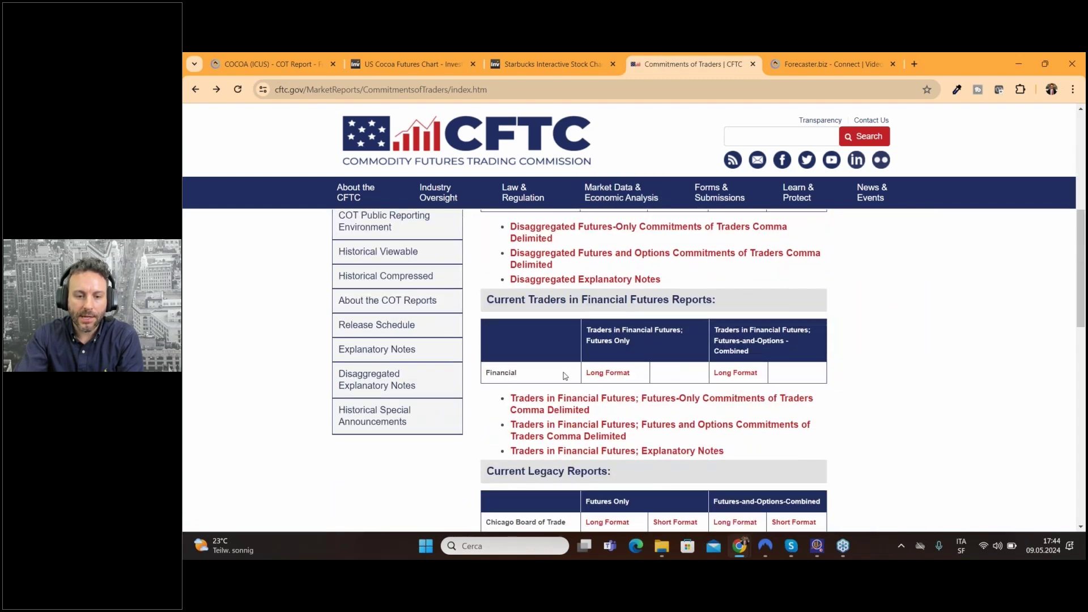
{"action": "left_click", "coordinate": [590, 374]}
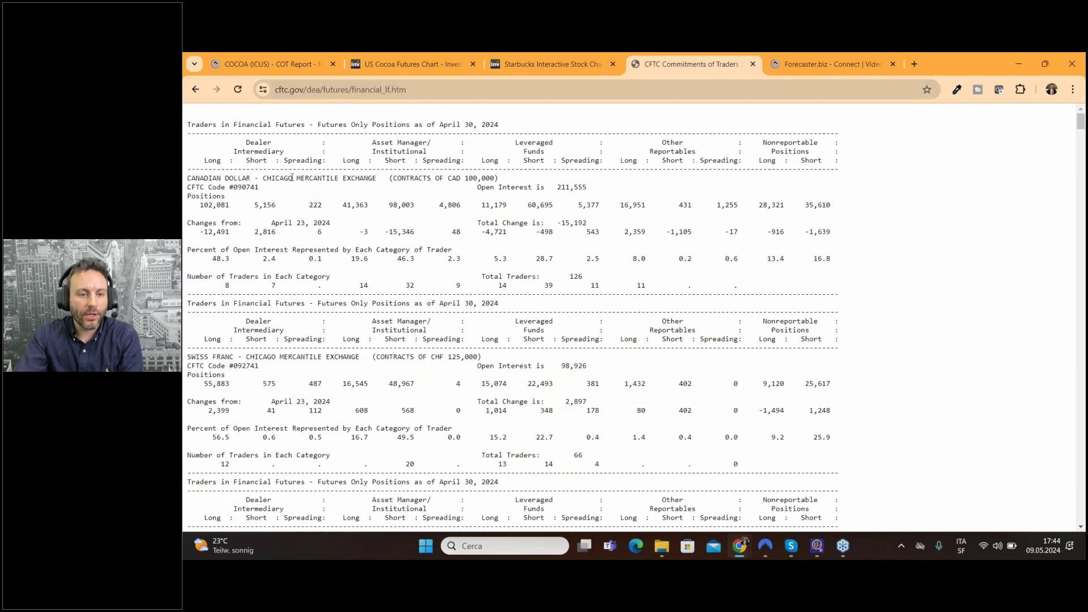
{"action": "left_click_drag", "start_coordinate": [242, 143], "coordinate": [291, 152]}
{"action": "left_click", "coordinate": [372, 148]}
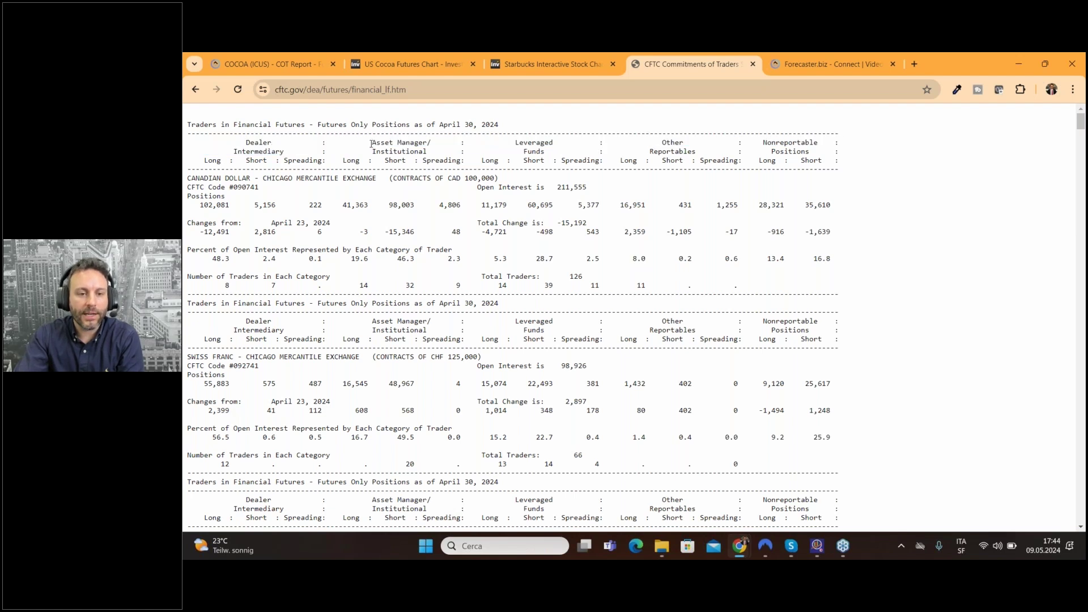
{"action": "left_click_drag", "start_coordinate": [371, 144], "coordinate": [434, 151]}
{"action": "left_click", "coordinate": [433, 152]}
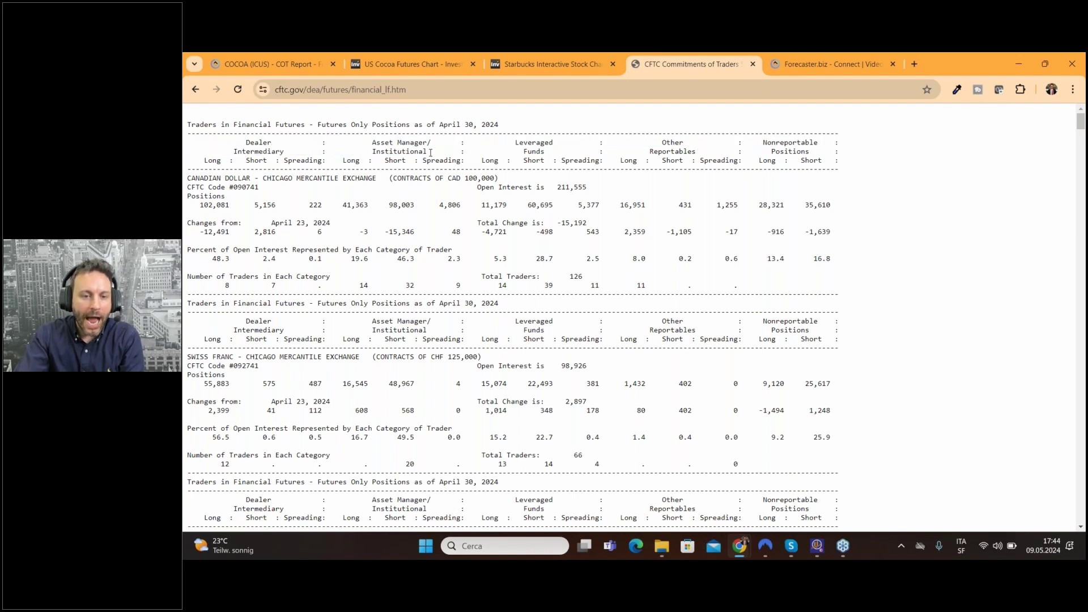
{"action": "left_click_drag", "start_coordinate": [191, 176], "coordinate": [255, 175]}
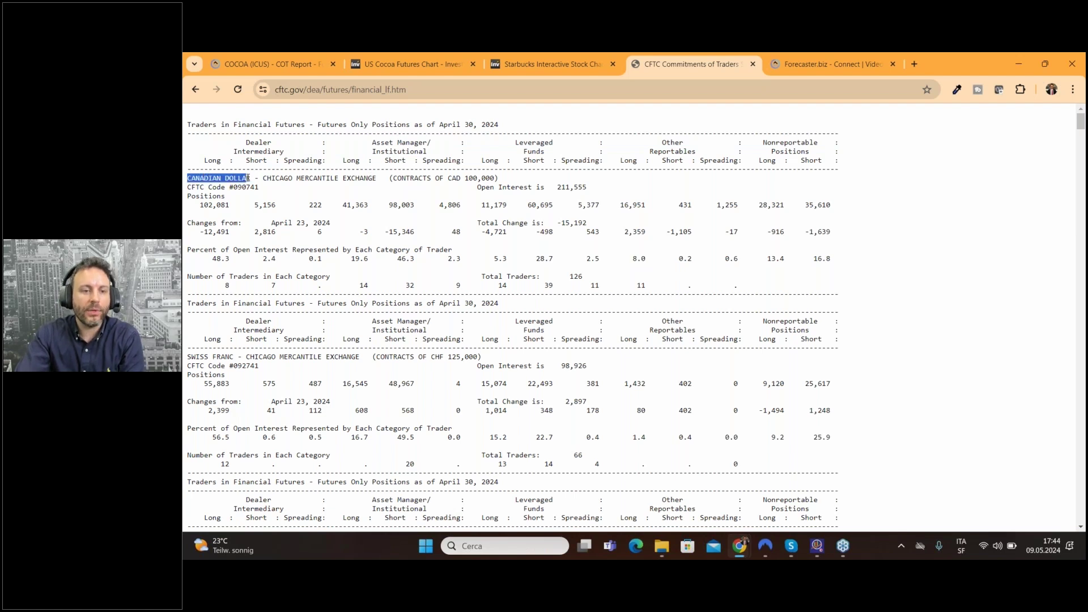
{"action": "left_click_drag", "start_coordinate": [246, 143], "coordinate": [286, 161]}
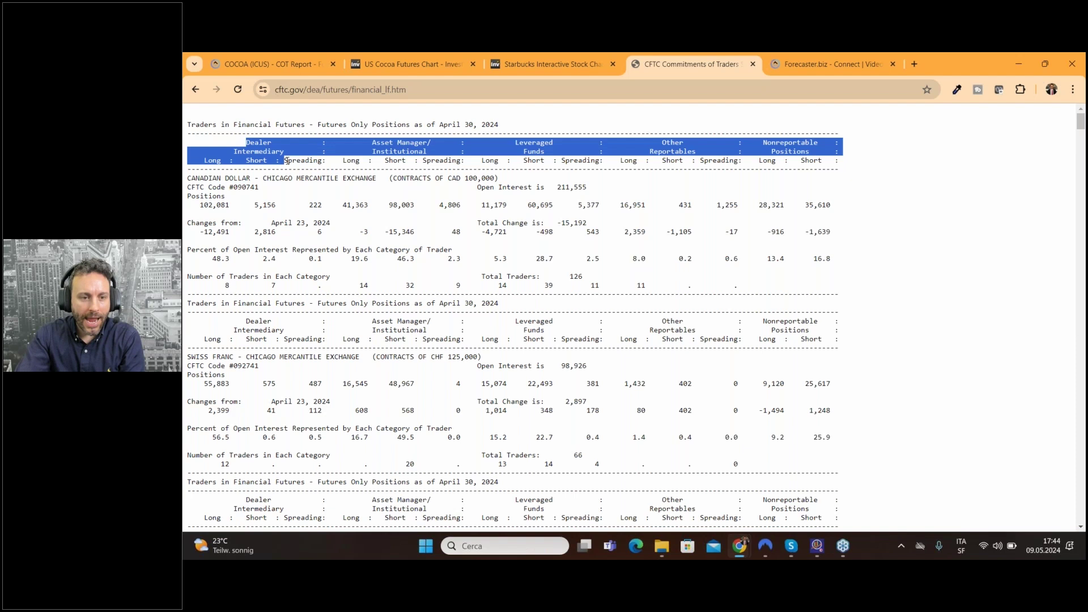
{"action": "left_click", "coordinate": [289, 163]}
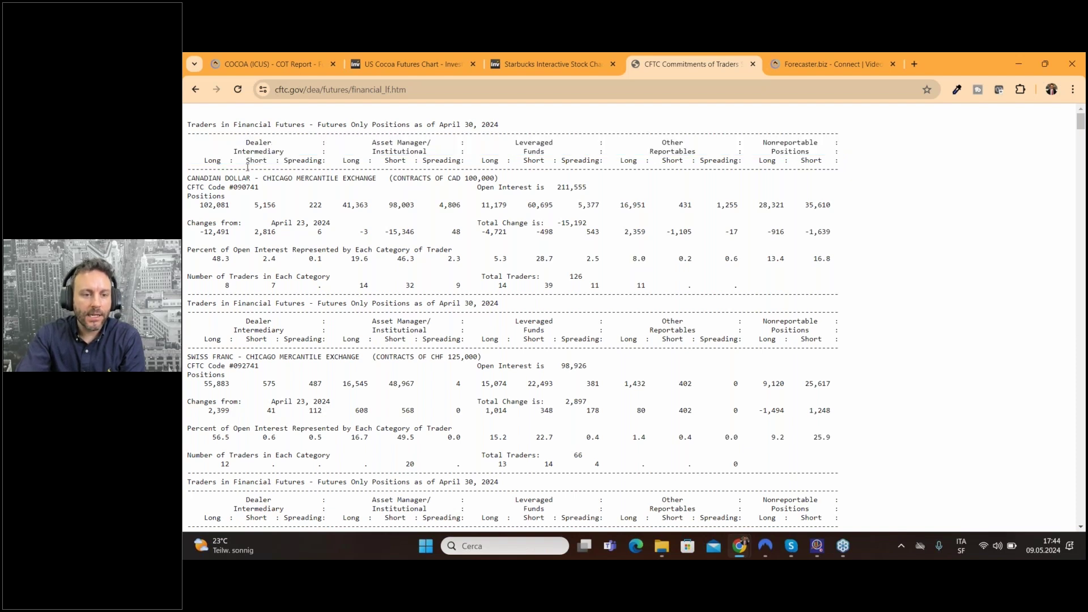
{"action": "left_click_drag", "start_coordinate": [204, 161], "coordinate": [266, 161]}
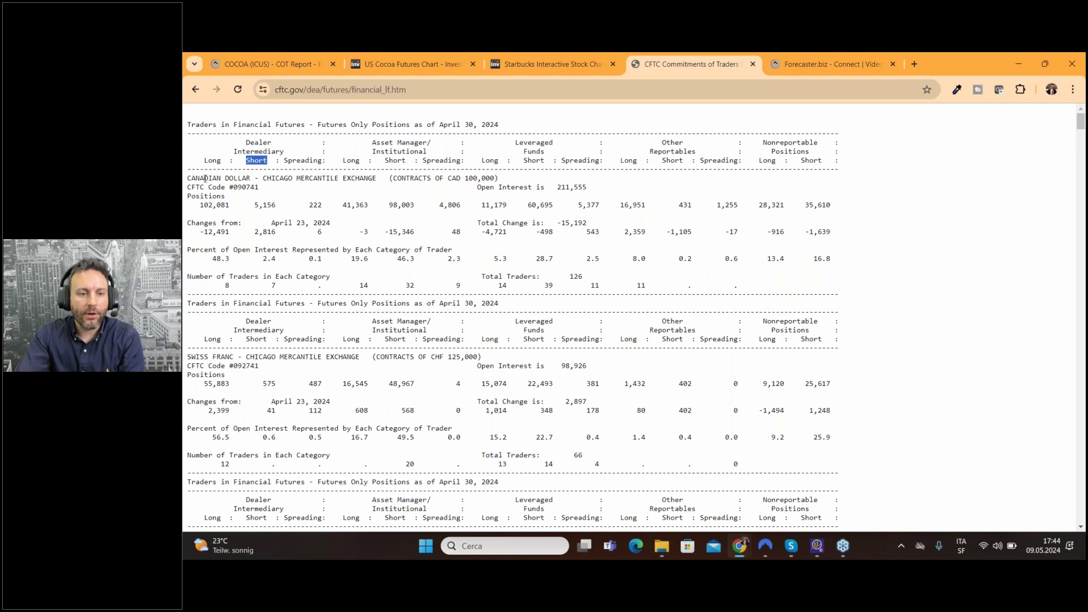
{"action": "left_click_drag", "start_coordinate": [184, 177], "coordinate": [268, 178]}
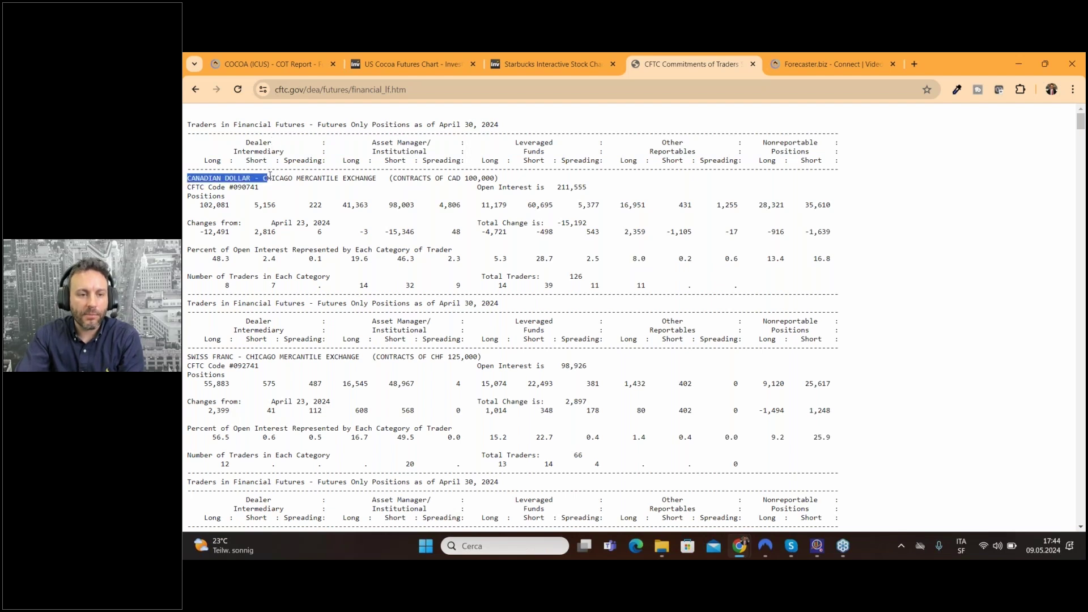
Step: Back on the cocoa COT Report tab, chart Producer / Merchant / Processor / User net positions again
{"action": "left_click", "coordinate": [281, 63]}
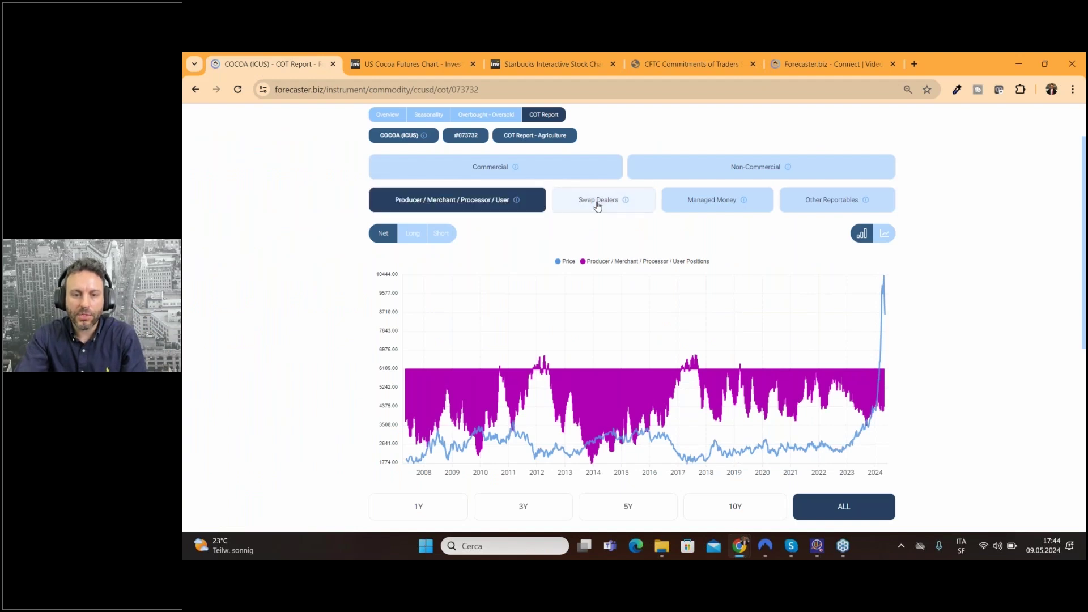
{"action": "left_click", "coordinate": [740, 203]}
{"action": "left_click", "coordinate": [482, 202]}
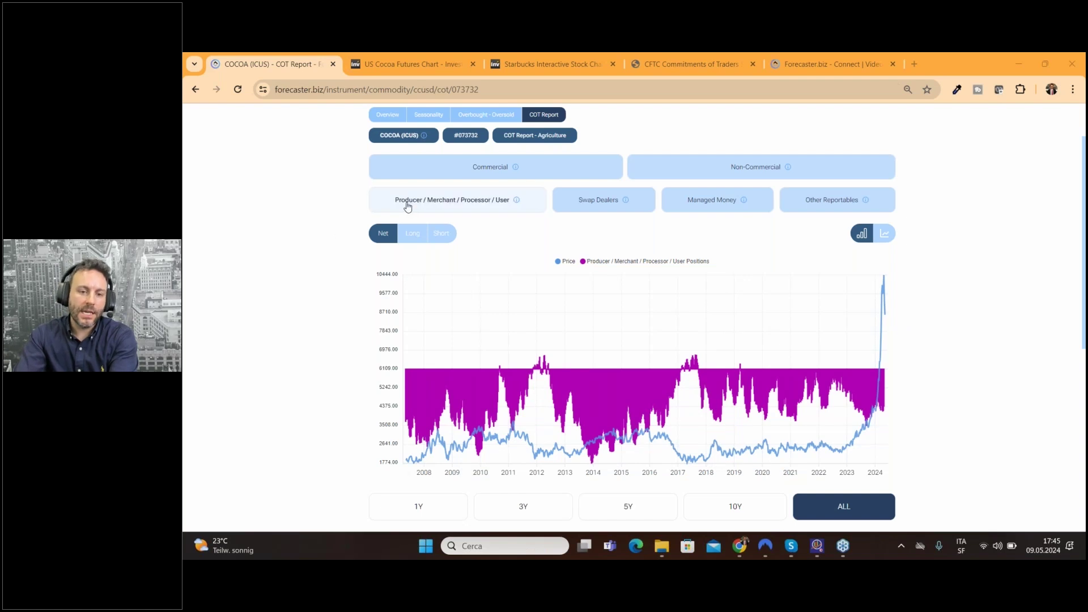
{"action": "left_click", "coordinate": [472, 197]}
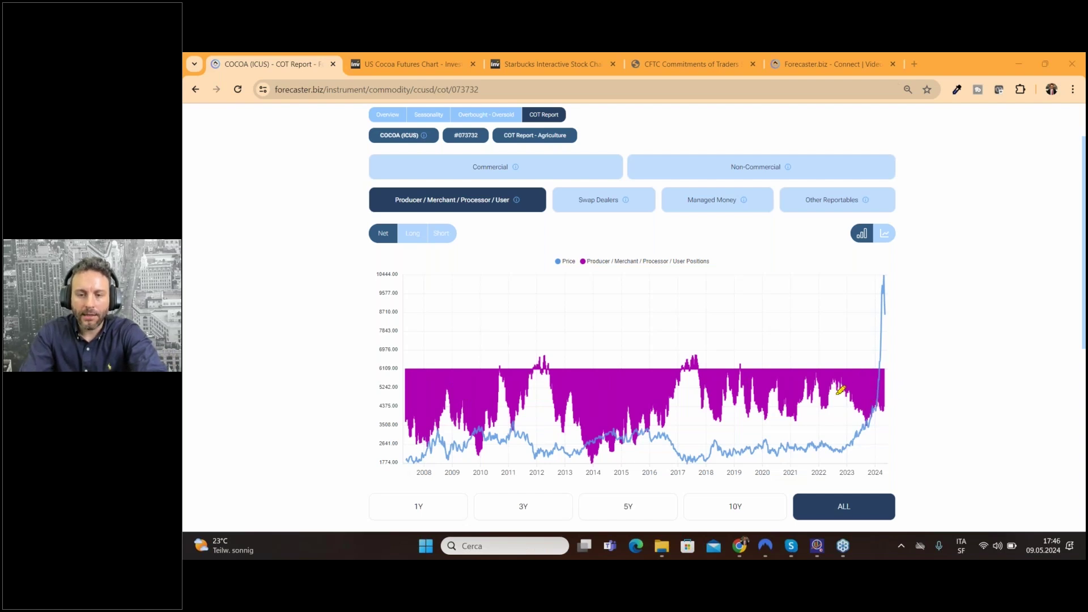
Step: Highlight the 6109 positions ceiling in yellow and circle the producer peaks from 2011 to 2023
{"action": "left_click", "coordinate": [379, 233]}
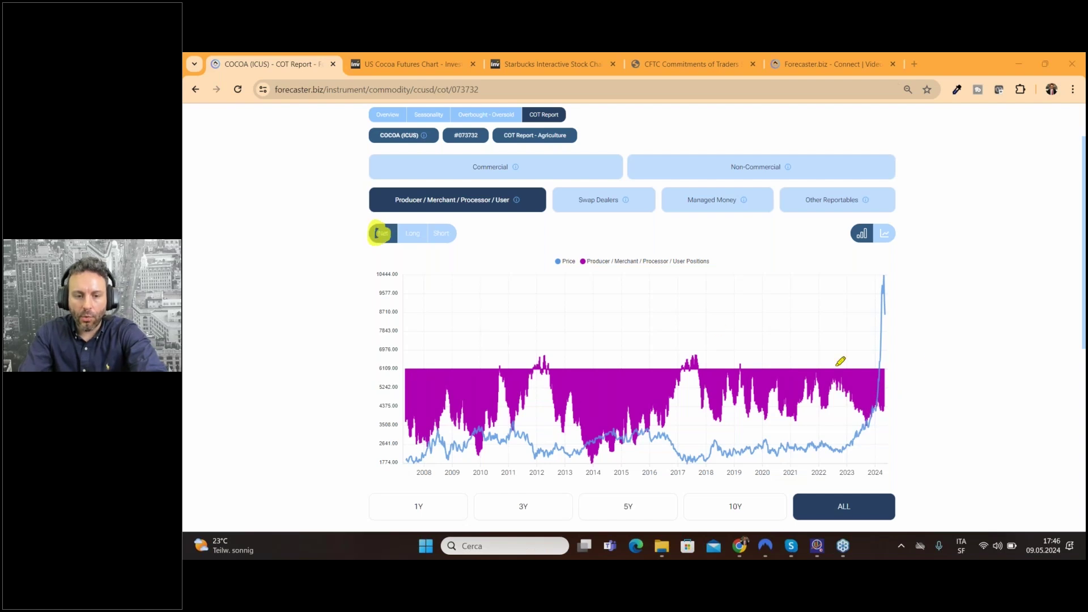
{"action": "left_click_drag", "start_coordinate": [891, 365], "coordinate": [399, 367]}
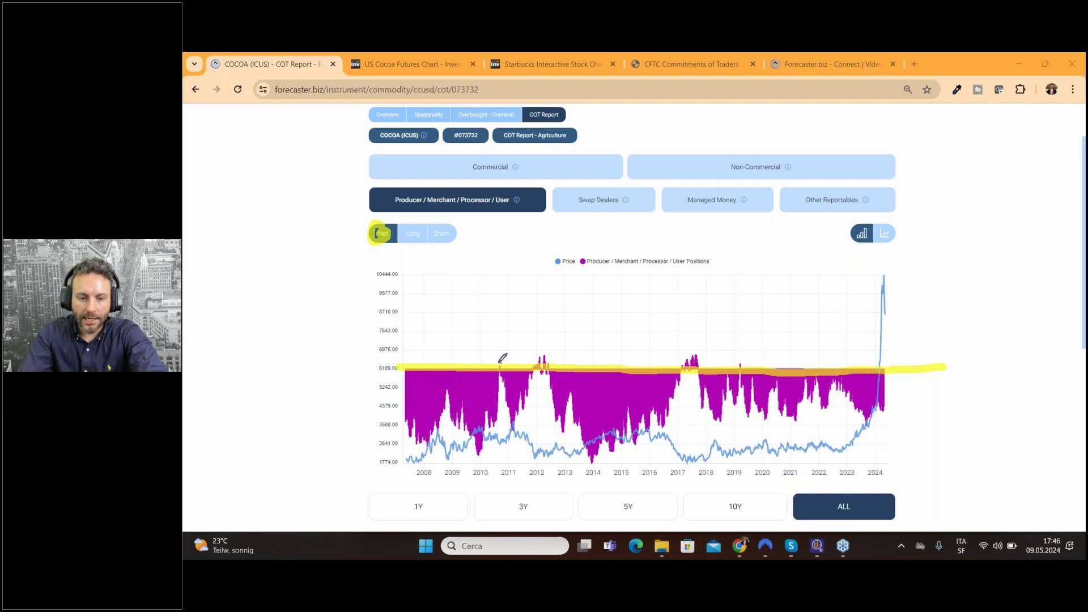
{"action": "left_click_drag", "start_coordinate": [499, 364], "coordinate": [542, 357]}
{"action": "mouse_move", "coordinate": [692, 356]}
{"action": "left_mouse_down"}
{"action": "mouse_move", "coordinate": [688, 369]}
{"action": "mouse_move", "coordinate": [696, 358]}
{"action": "mouse_move", "coordinate": [762, 368]}
{"action": "mouse_move", "coordinate": [736, 369]}
{"action": "left_mouse_up"}
{"action": "mouse_move", "coordinate": [846, 371]}
{"action": "left_mouse_down"}
{"action": "mouse_move", "coordinate": [807, 368]}
{"action": "mouse_move", "coordinate": [860, 380]}
{"action": "mouse_move", "coordinate": [825, 369]}
{"action": "left_mouse_up"}
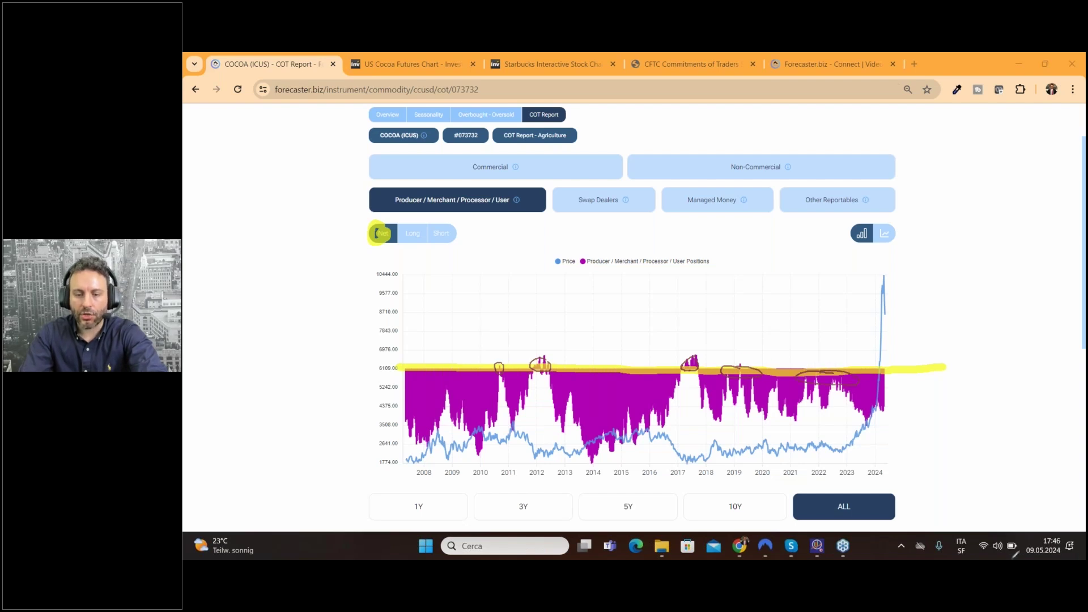
Step: Draw arrows to the 2019 and 2022–2023 peaks and underline the 2012–2013 and 2019–2022 price lows
{"action": "left_click_drag", "start_coordinate": [734, 318], "coordinate": [742, 352]}
{"action": "mouse_move", "coordinate": [833, 317]}
{"action": "left_mouse_down"}
{"action": "mouse_move", "coordinate": [832, 368]}
{"action": "mouse_move", "coordinate": [847, 358]}
{"action": "left_mouse_up"}
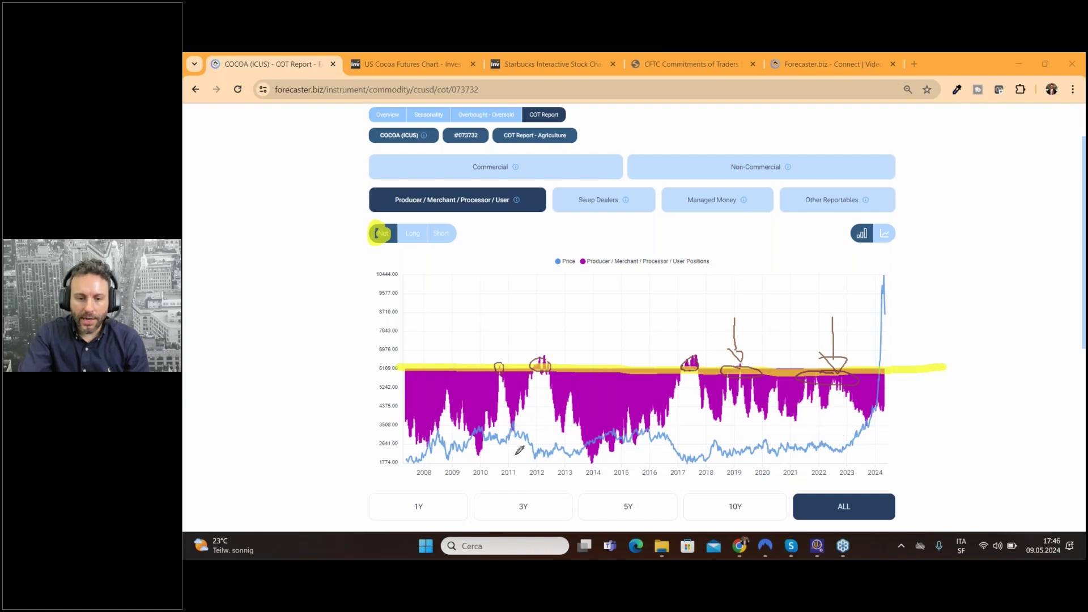
{"action": "left_click_drag", "start_coordinate": [516, 454], "coordinate": [582, 452]}
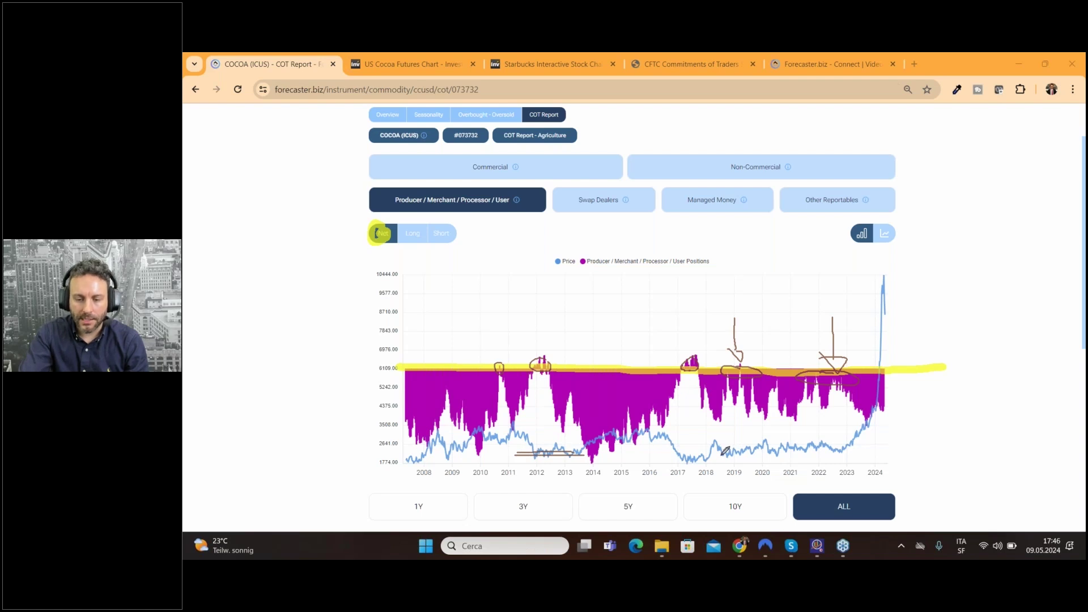
{"action": "left_click_drag", "start_coordinate": [715, 449], "coordinate": [835, 453]}
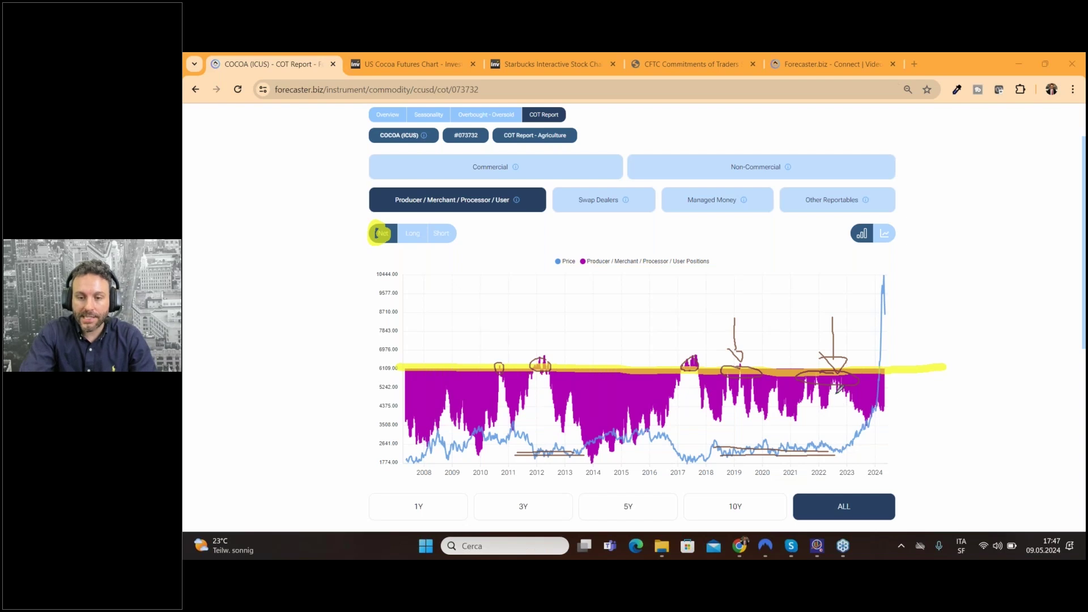
{"action": "left_click_drag", "start_coordinate": [837, 391], "coordinate": [837, 451]}
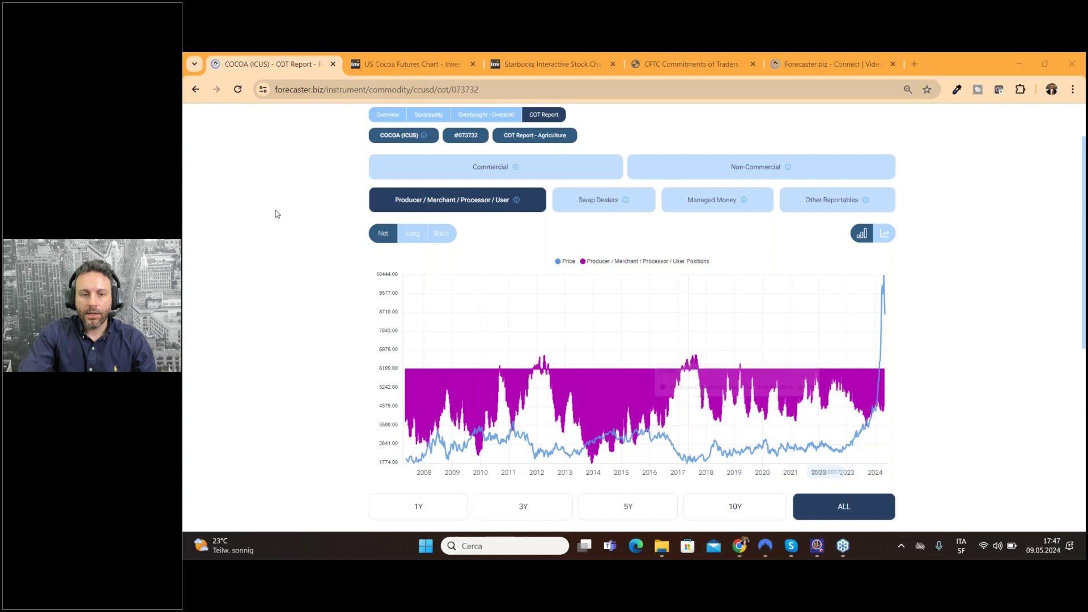
Step: Chart cocoa's Managed Money net positions over the last three years (3Y)
{"action": "left_click", "coordinate": [442, 207]}
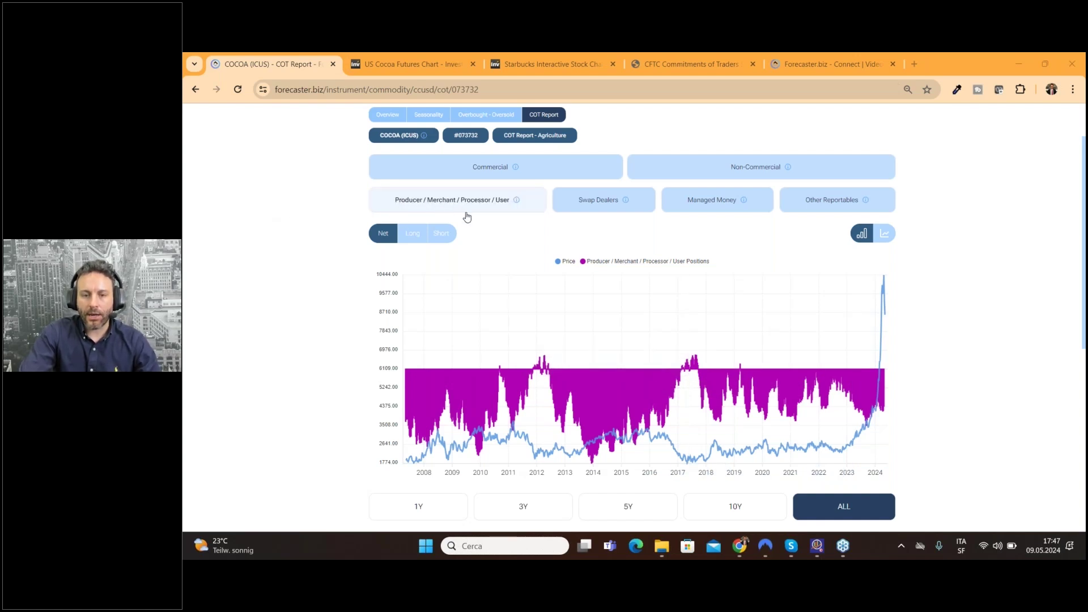
{"action": "left_click", "coordinate": [727, 202]}
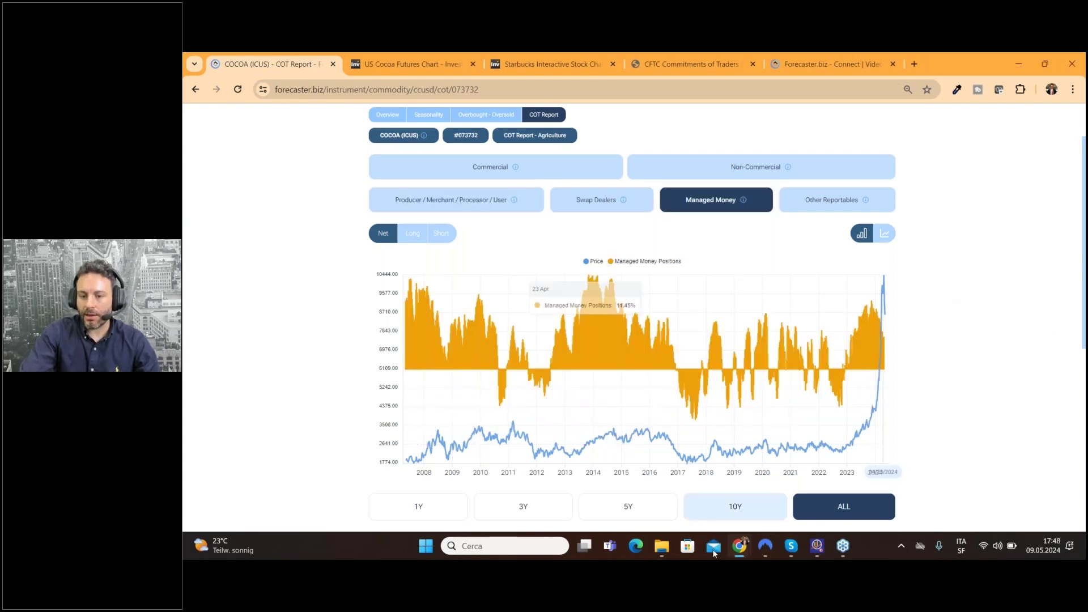
{"action": "left_click", "coordinate": [518, 506]}
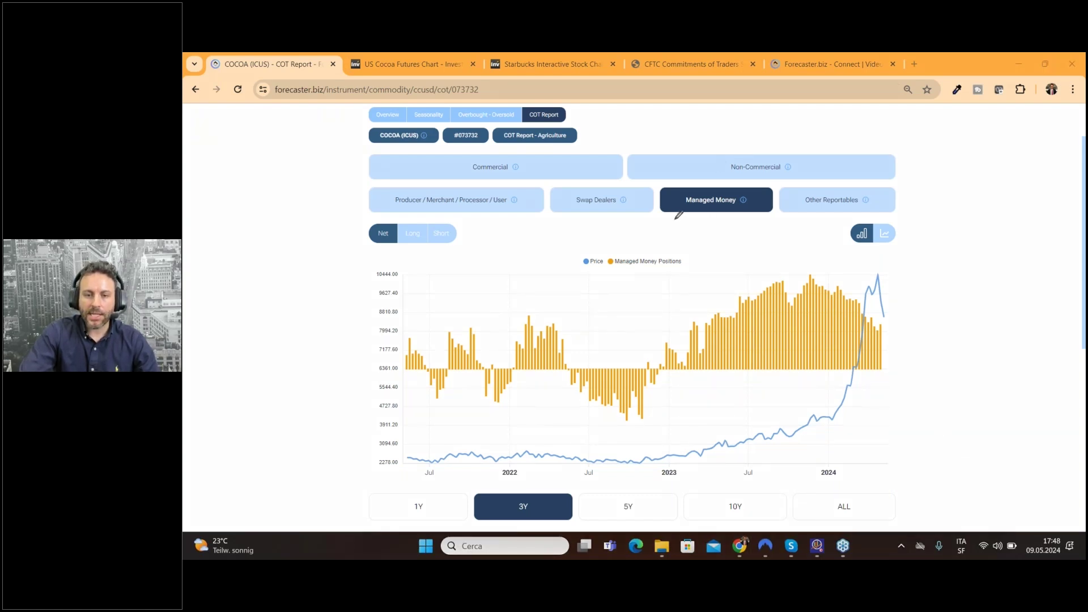
Step: Mark the deepest net shorts, the late-2022 price low and the rebound, then erase the annotations
{"action": "left_click_drag", "start_coordinate": [676, 219], "coordinate": [753, 222]}
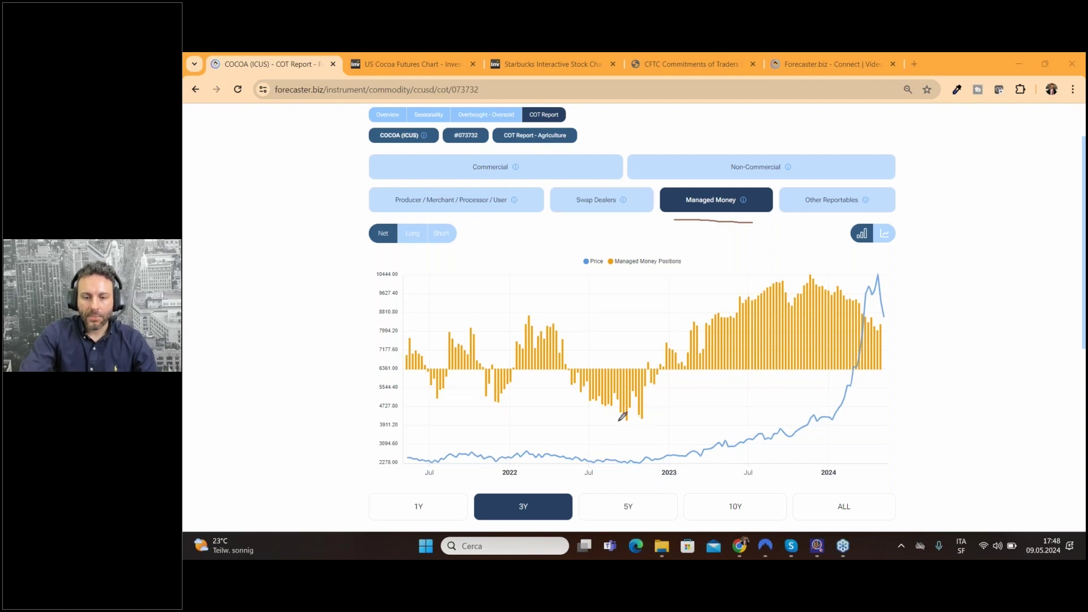
{"action": "left_click_drag", "start_coordinate": [619, 421], "coordinate": [653, 420]}
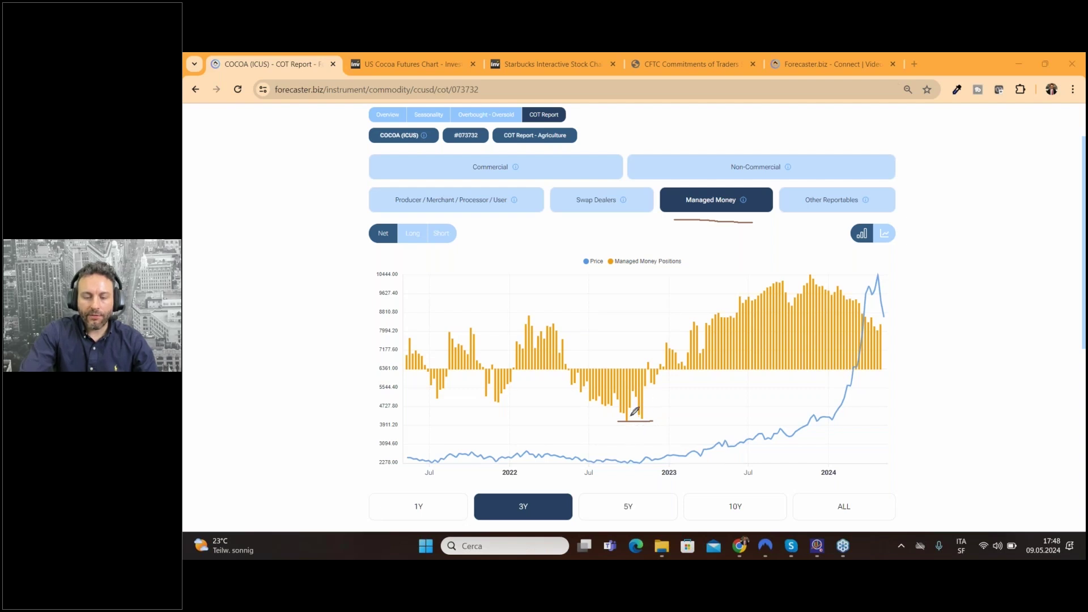
{"action": "left_click_drag", "start_coordinate": [616, 464], "coordinate": [642, 461]}
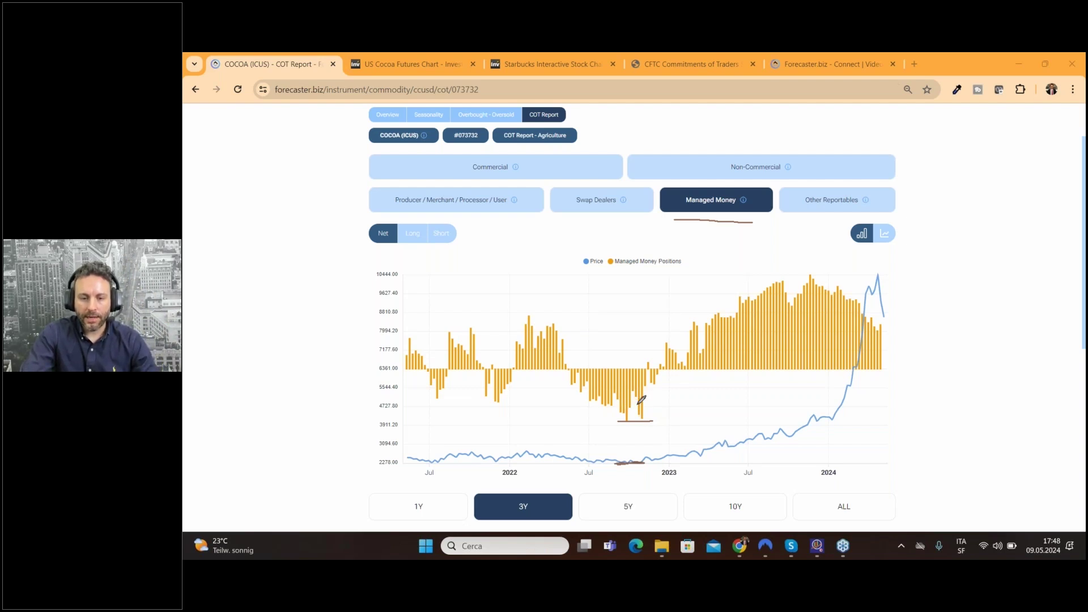
{"action": "mouse_move", "coordinate": [636, 406]}
{"action": "left_mouse_down"}
{"action": "mouse_move", "coordinate": [649, 360]}
{"action": "mouse_move", "coordinate": [654, 378]}
{"action": "mouse_move", "coordinate": [670, 338]}
{"action": "mouse_move", "coordinate": [680, 364]}
{"action": "mouse_move", "coordinate": [700, 320]}
{"action": "left_mouse_up"}
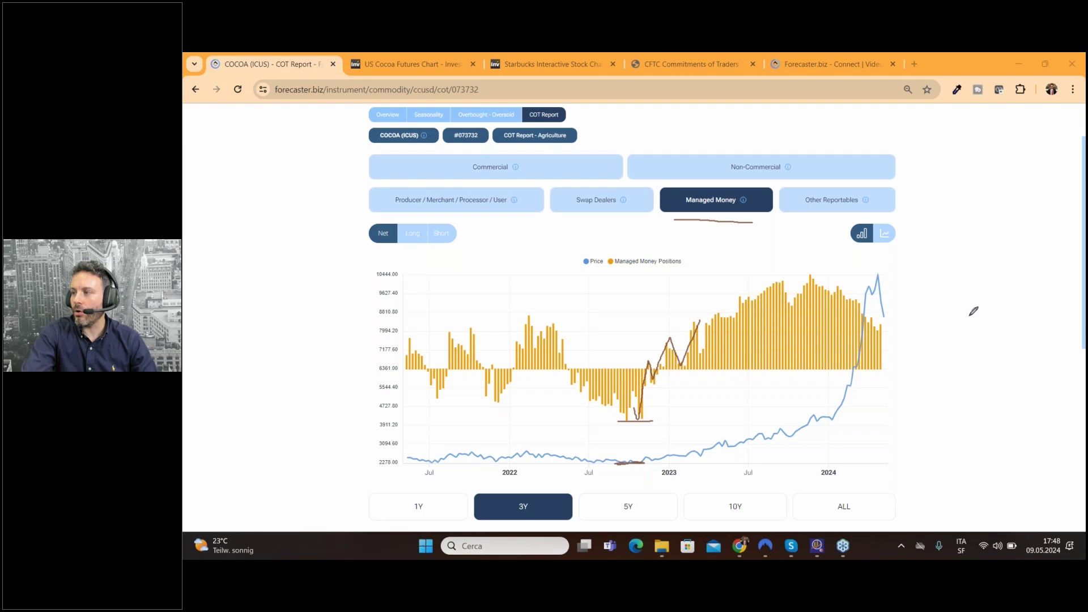
{"action": "key", "text": "Escape"}
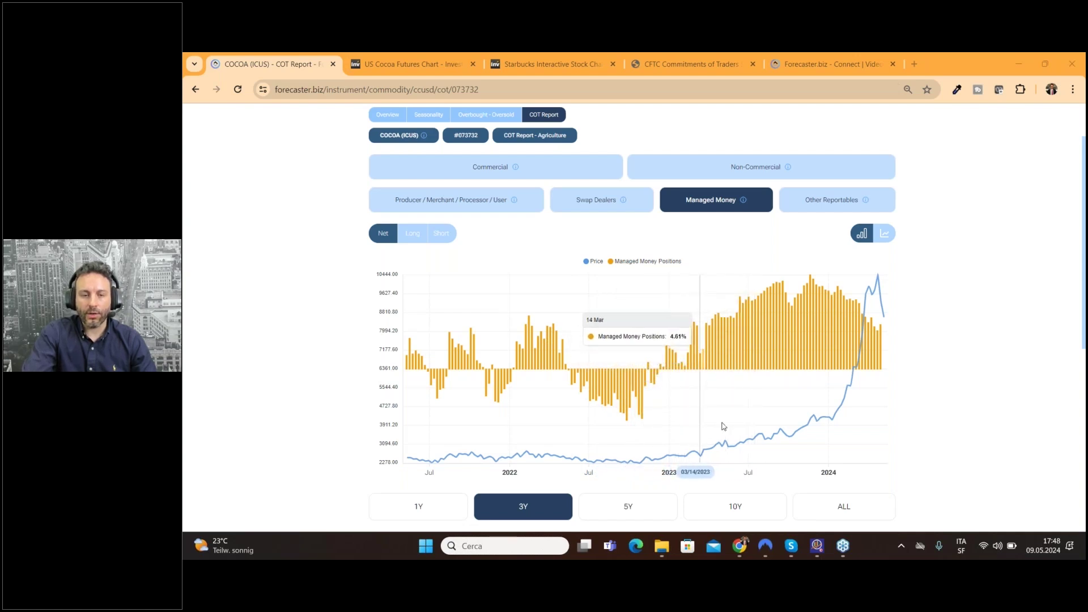
Step: Open cocoa's Overbought - Oversold page and change the lower indicator from Wyckoff to Speed
{"action": "left_click", "coordinate": [477, 116]}
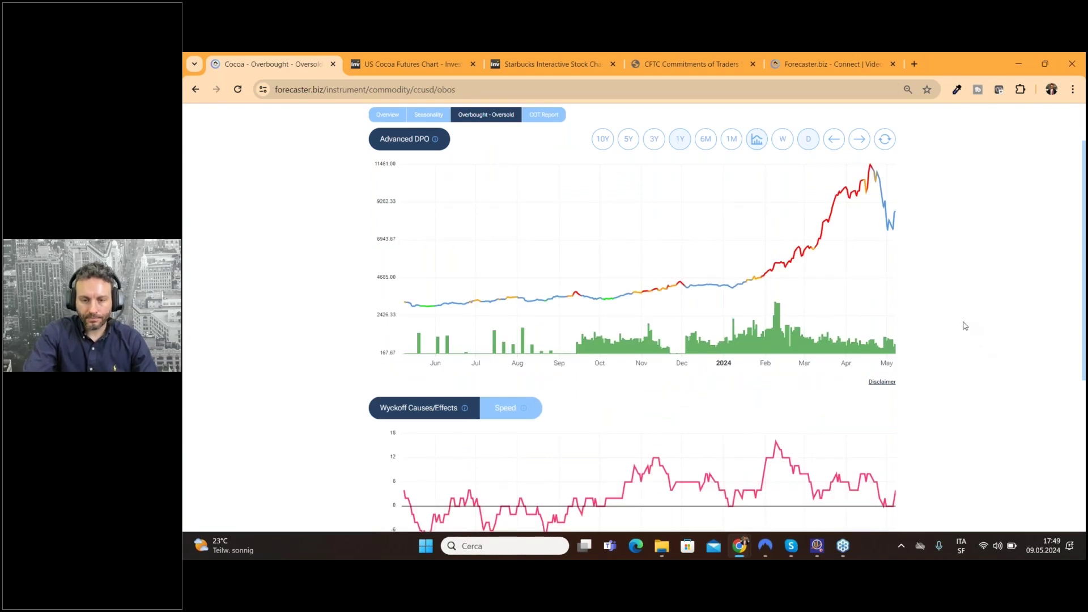
{"action": "scroll", "coordinate": [959, 329], "scroll_direction": "down", "scroll_amount": 1}
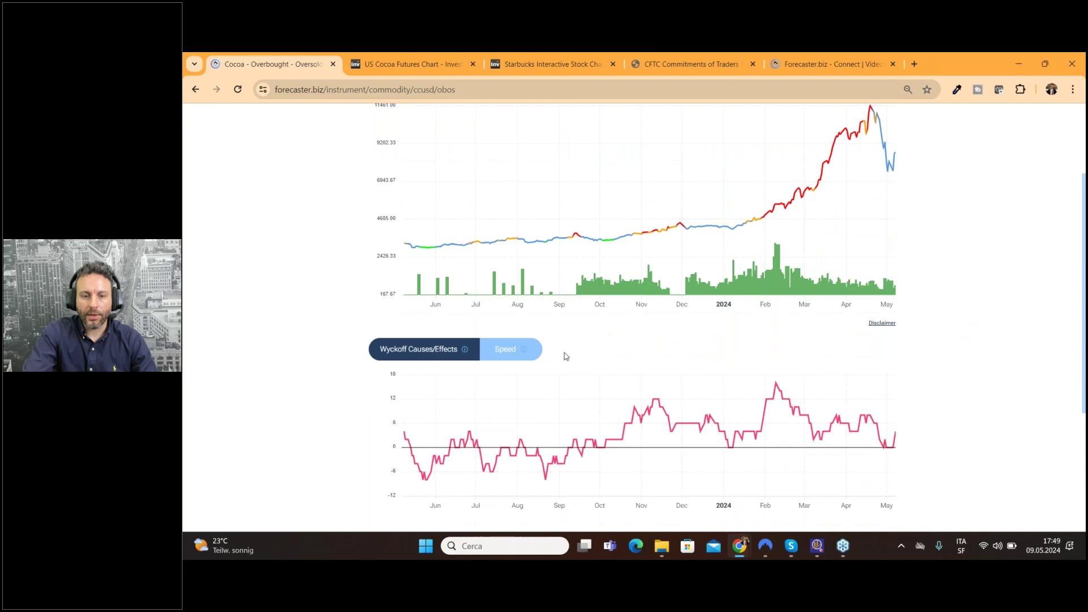
{"action": "left_click", "coordinate": [493, 352]}
{"action": "scroll", "coordinate": [936, 370], "scroll_direction": "up", "scroll_amount": 1}
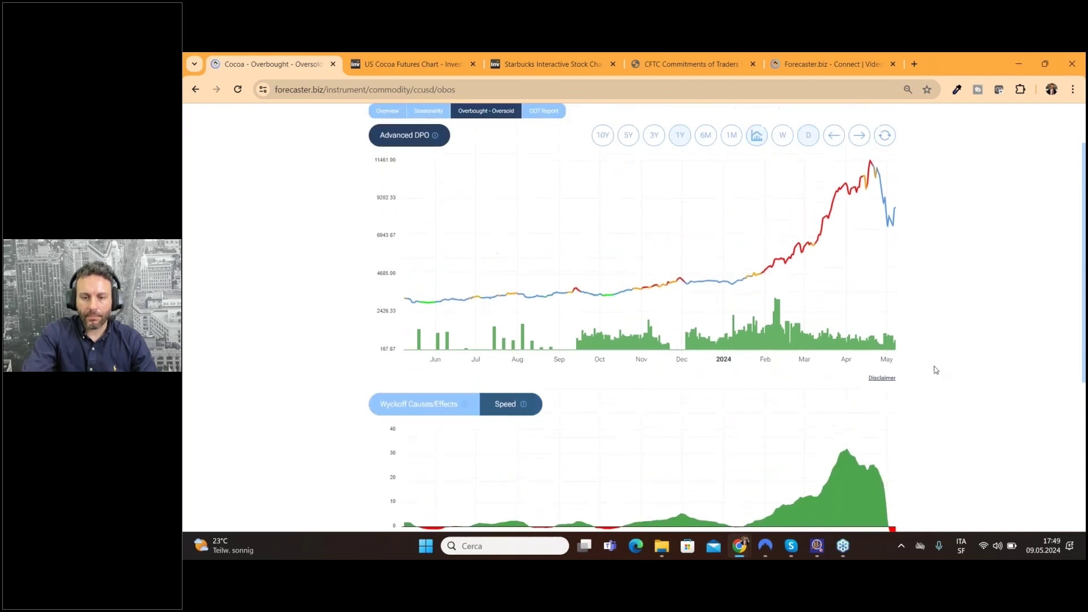
{"action": "scroll", "coordinate": [933, 369], "scroll_direction": "down", "scroll_amount": 1}
{"action": "scroll", "coordinate": [933, 369], "scroll_direction": "up", "scroll_amount": 2}
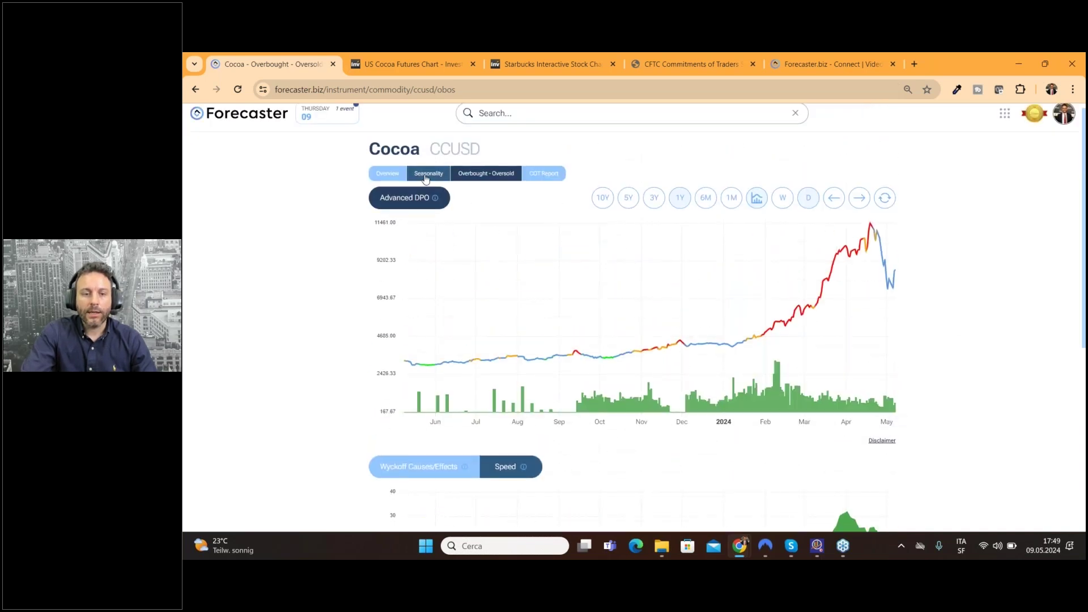
Step: Return to cocoa's COT Report with the chart limited to the last three years (3Y)
{"action": "left_click", "coordinate": [545, 174]}
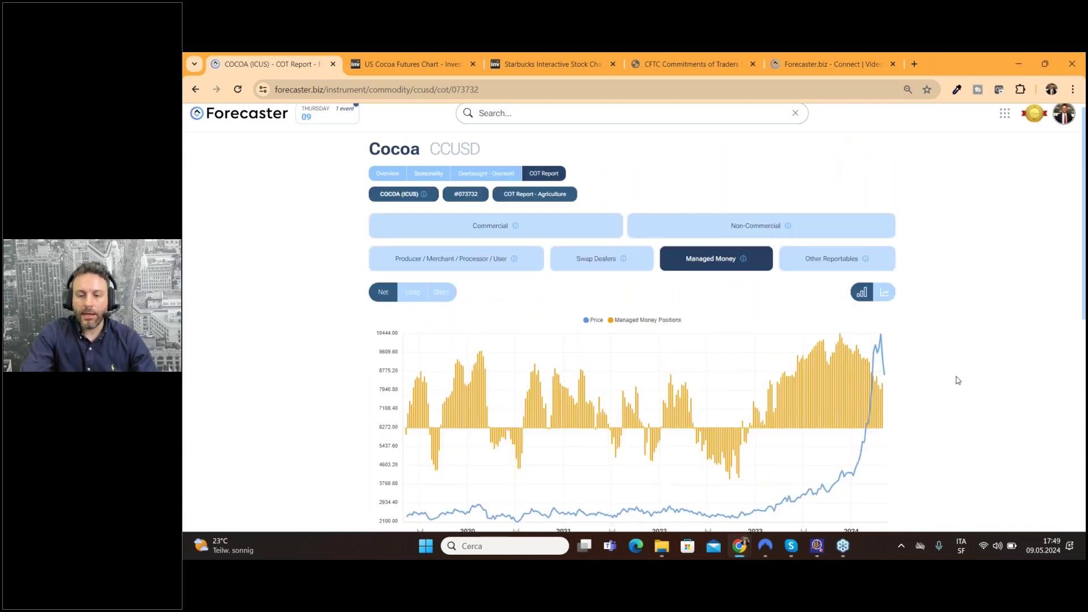
{"action": "scroll", "coordinate": [958, 380], "scroll_direction": "down", "scroll_amount": 1}
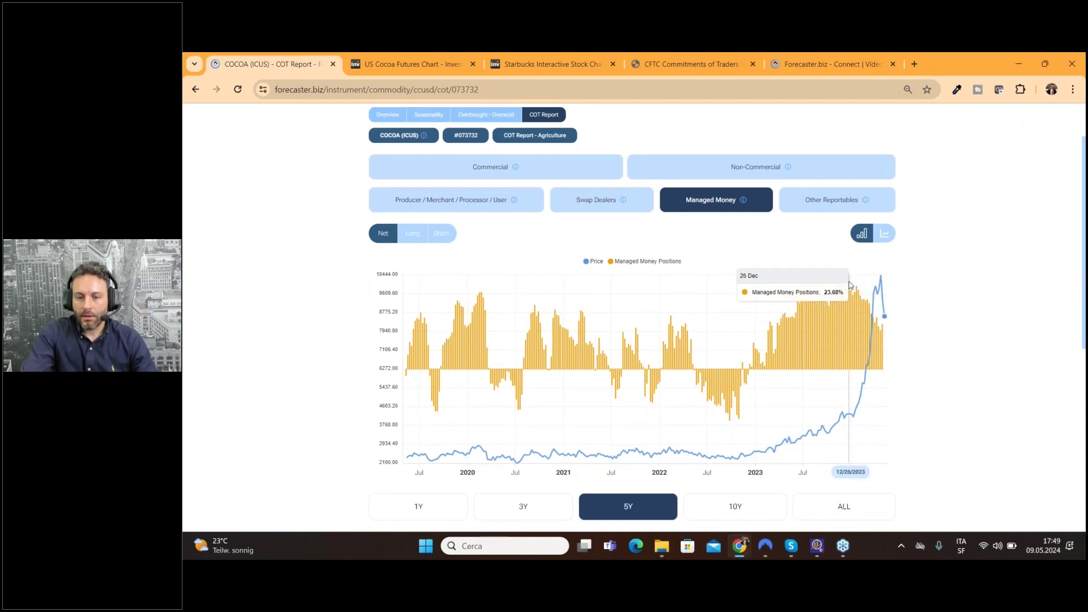
{"action": "left_click", "coordinate": [521, 512]}
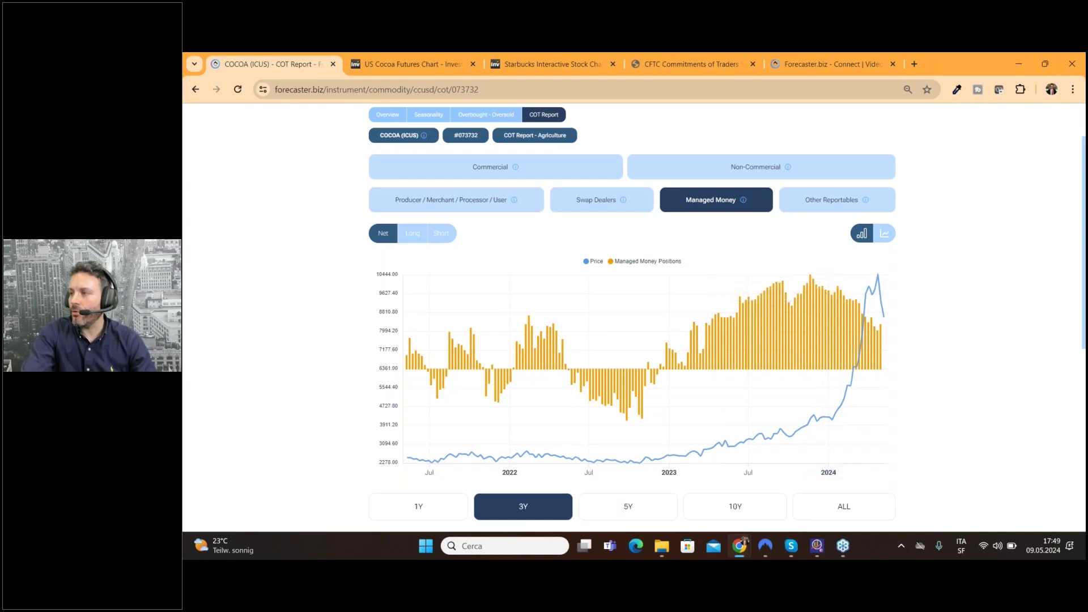
{"action": "left_click", "coordinate": [739, 546]}
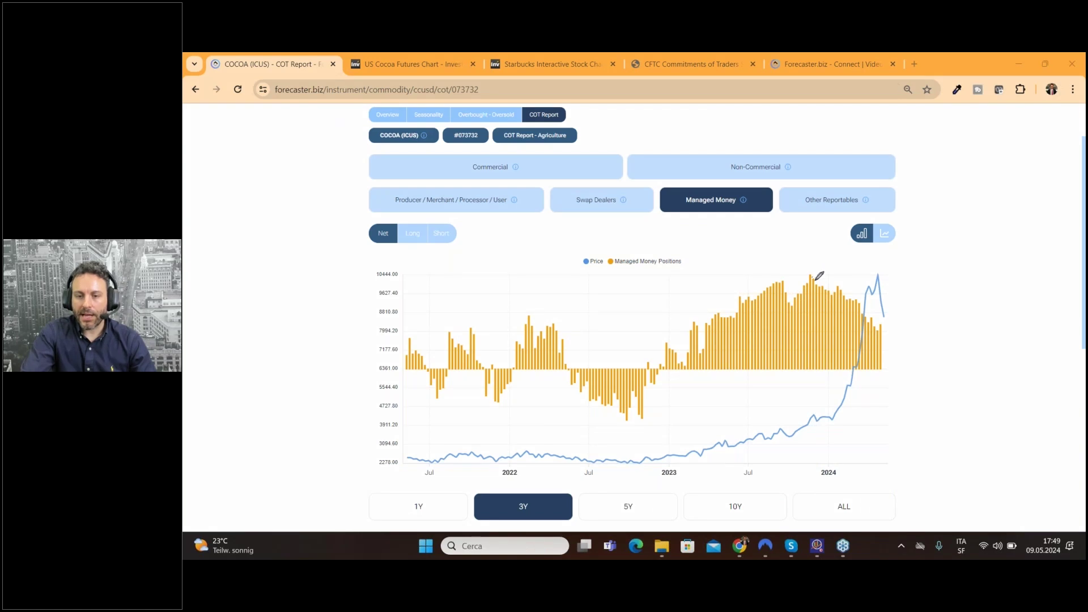
Step: Trace the declining Managed Money positions, the climbing 2024 price and its recent peak
{"action": "mouse_move", "coordinate": [815, 279]}
{"action": "left_mouse_down"}
{"action": "mouse_move", "coordinate": [863, 304]}
{"action": "mouse_move", "coordinate": [883, 326]}
{"action": "left_mouse_up"}
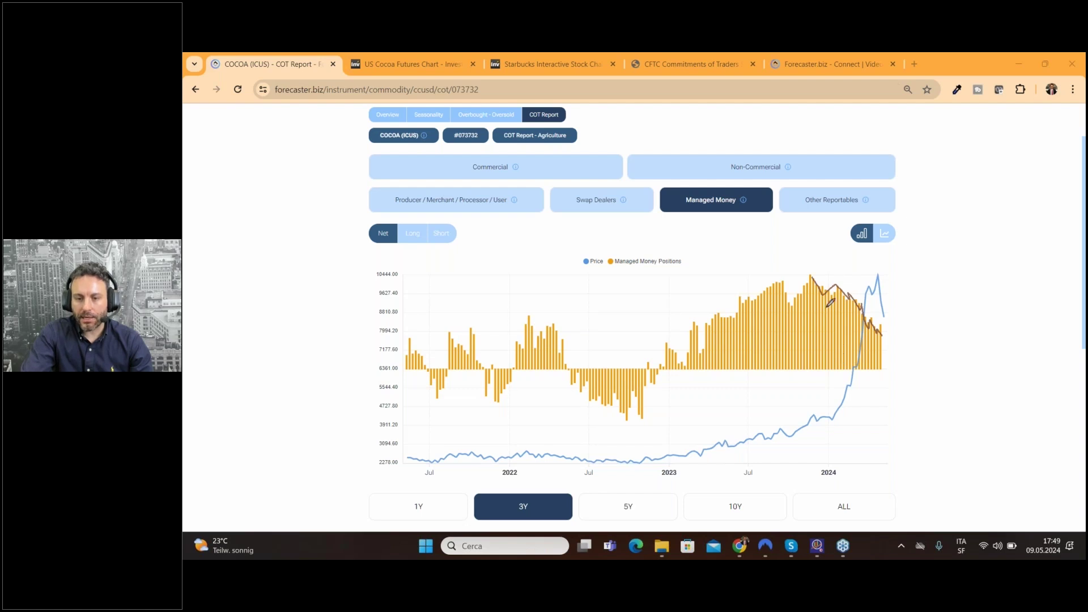
{"action": "mouse_move", "coordinate": [853, 357]}
{"action": "left_mouse_down"}
{"action": "mouse_move", "coordinate": [873, 278]}
{"action": "mouse_move", "coordinate": [862, 334]}
{"action": "left_mouse_up"}
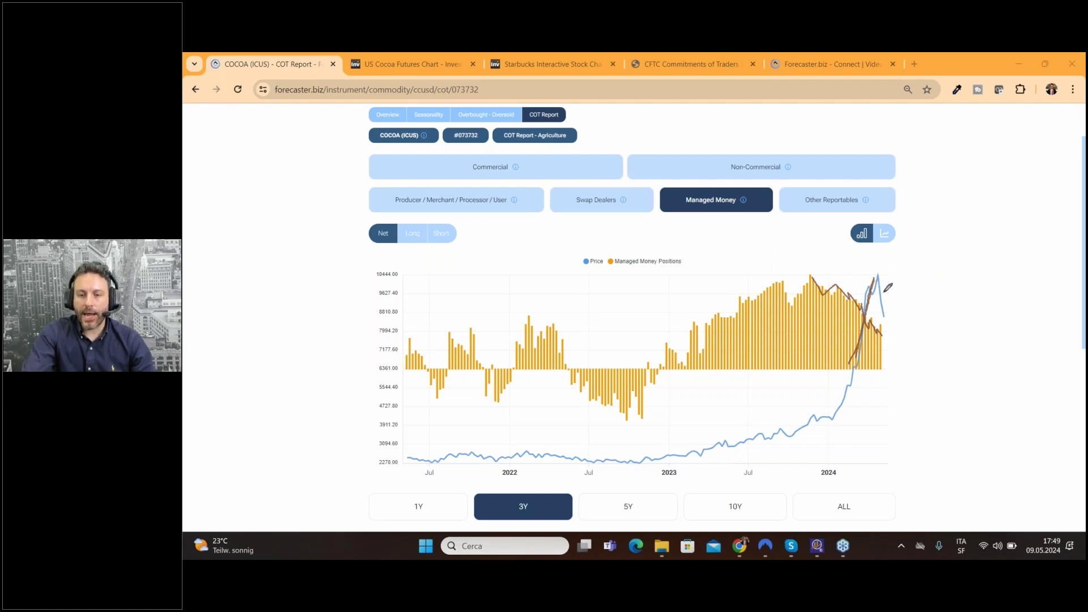
{"action": "left_click_drag", "start_coordinate": [885, 291], "coordinate": [877, 282]}
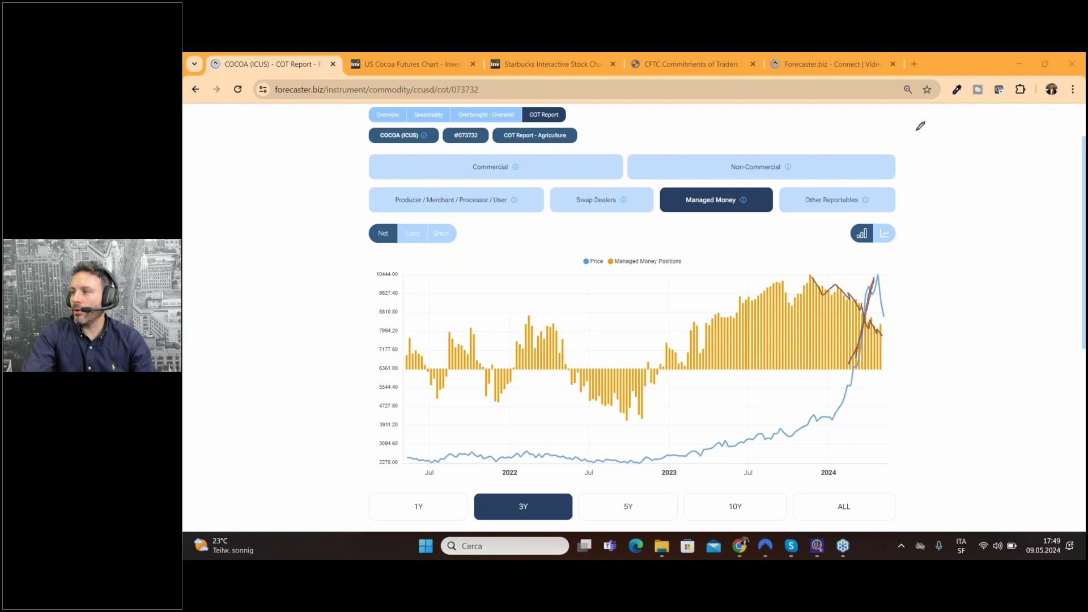
{"action": "left_click", "coordinate": [787, 65]}
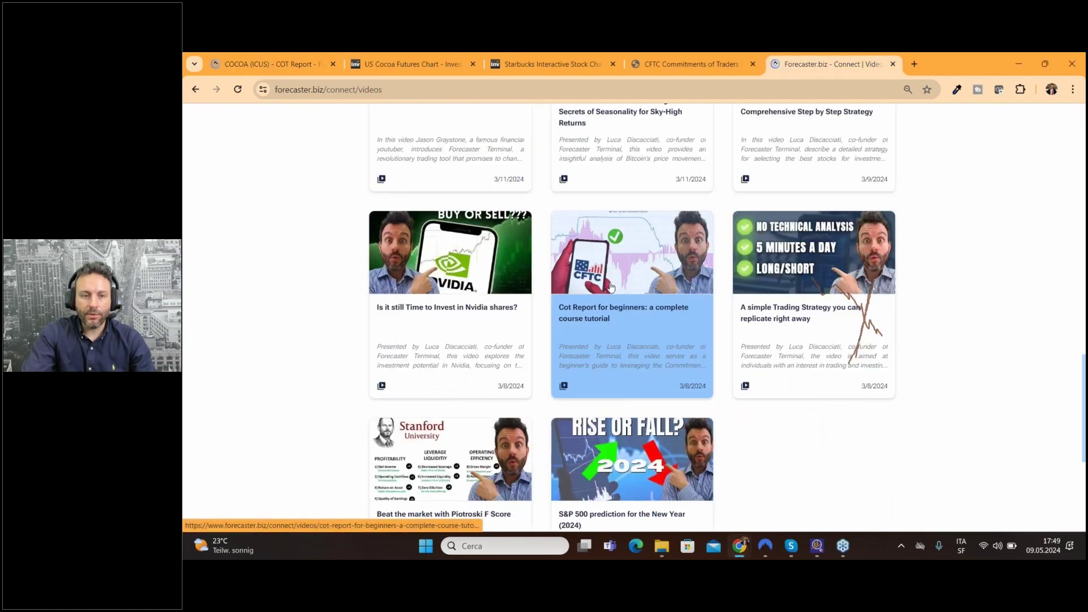
{"action": "scroll", "coordinate": [611, 287], "scroll_direction": "up", "scroll_amount": 15}
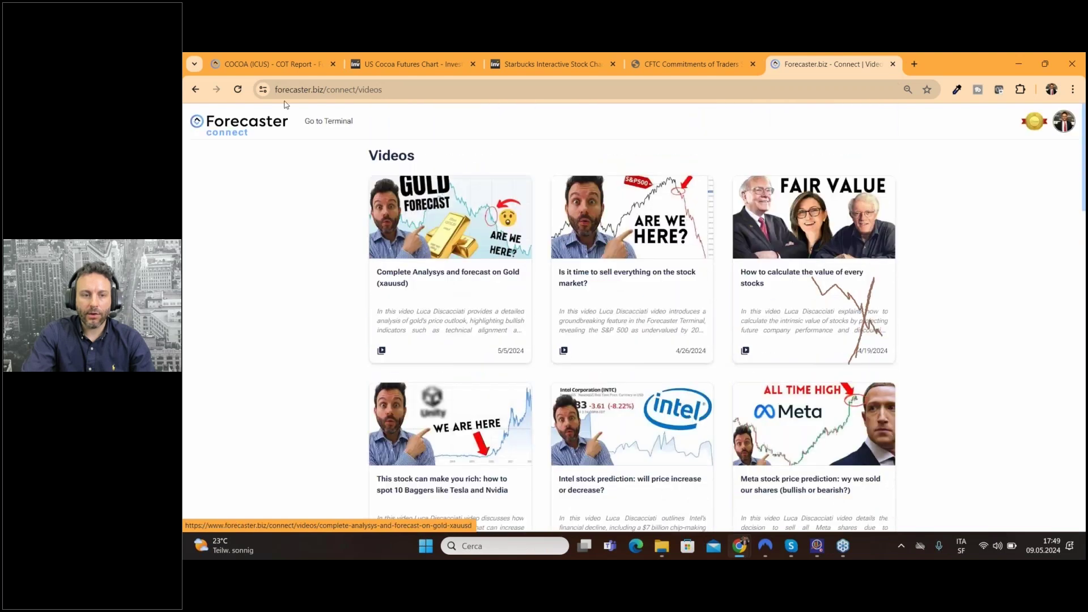
{"action": "left_click_drag", "start_coordinate": [335, 84], "coordinate": [419, 89]}
{"action": "key", "text": "BackSpace"}
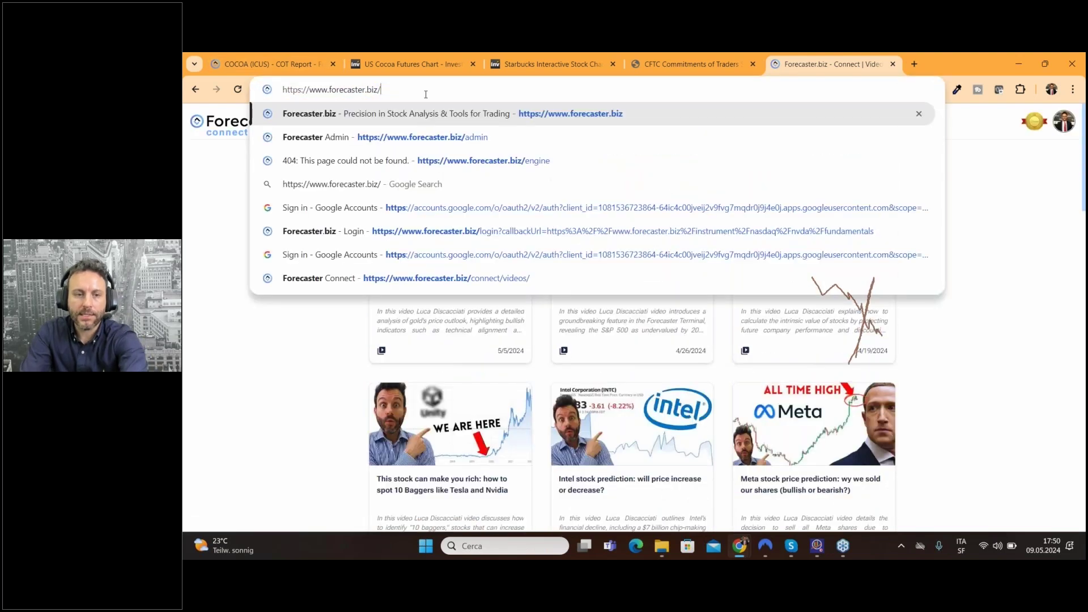
{"action": "key", "text": "Return"}
{"action": "left_click", "coordinate": [571, 131]}
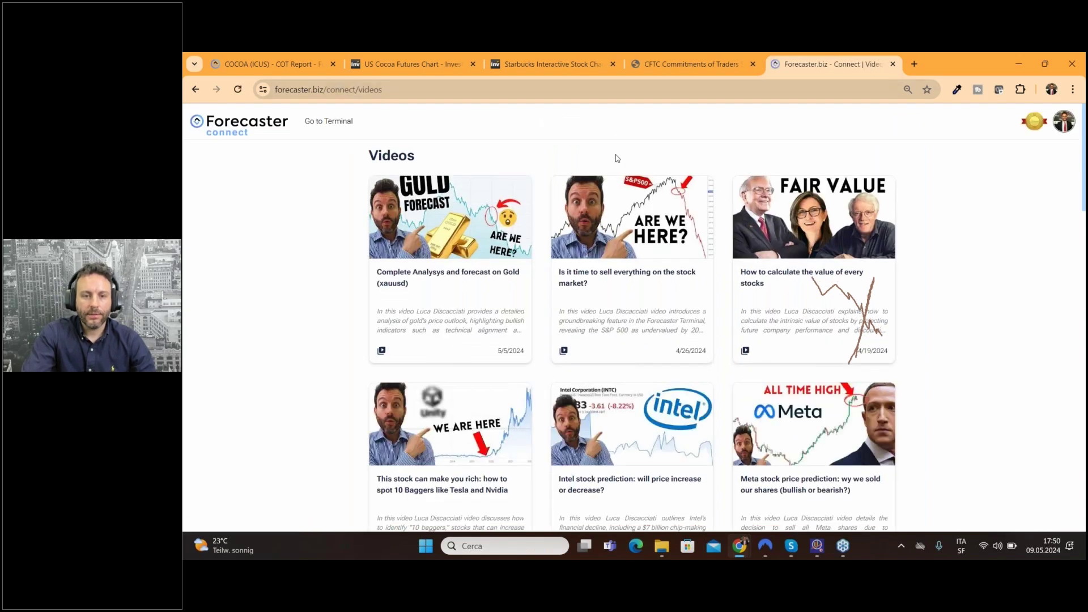
{"action": "left_click", "coordinate": [195, 89]}
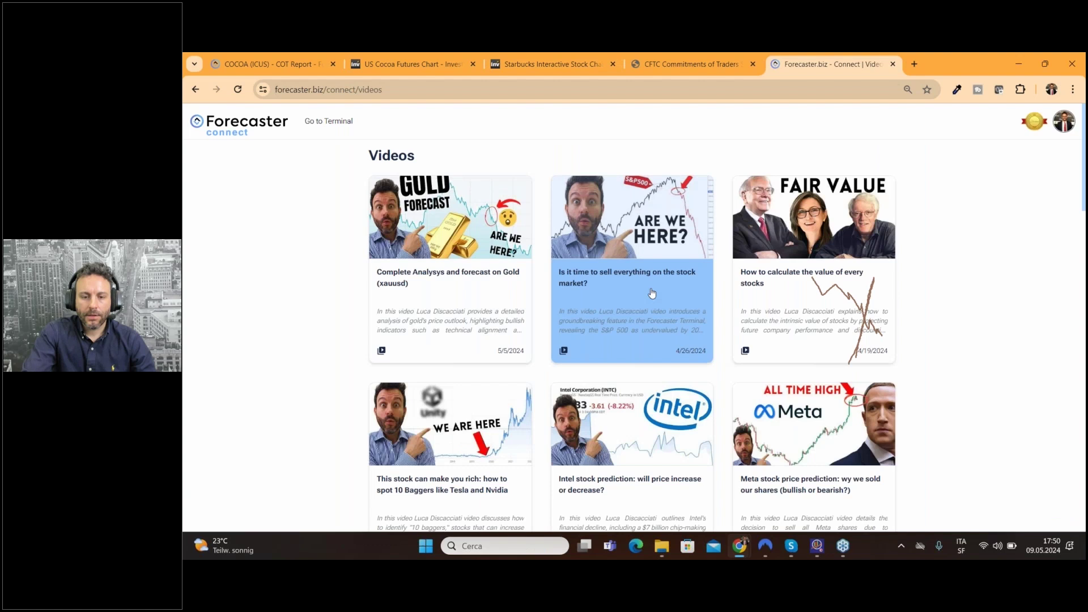
{"action": "scroll", "coordinate": [665, 290], "scroll_direction": "down", "scroll_amount": 10}
{"action": "scroll", "coordinate": [665, 291], "scroll_direction": "down", "scroll_amount": 5}
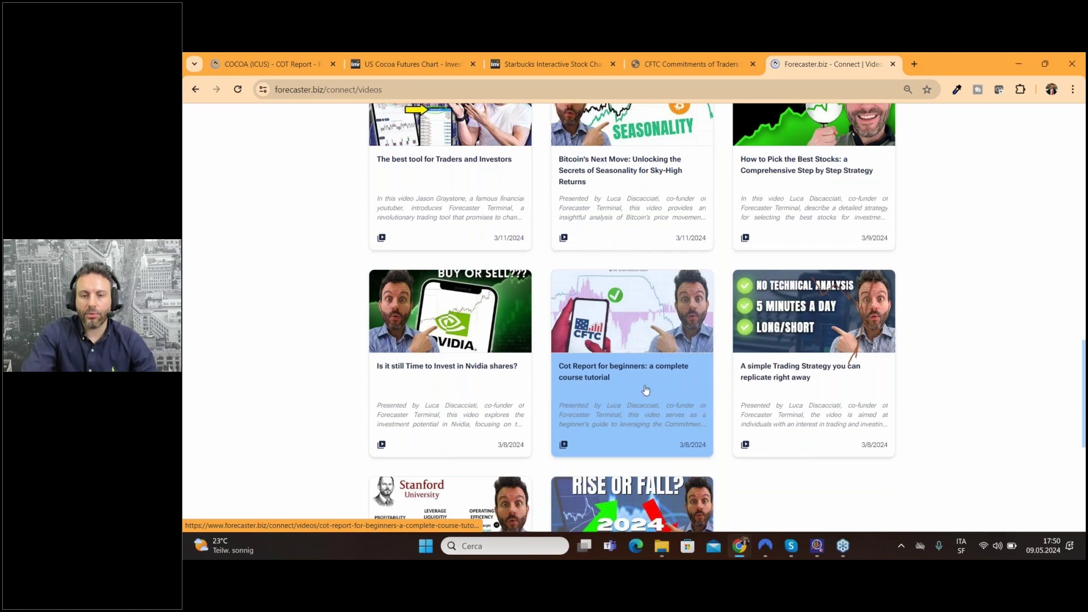
{"action": "left_click", "coordinate": [270, 64]}
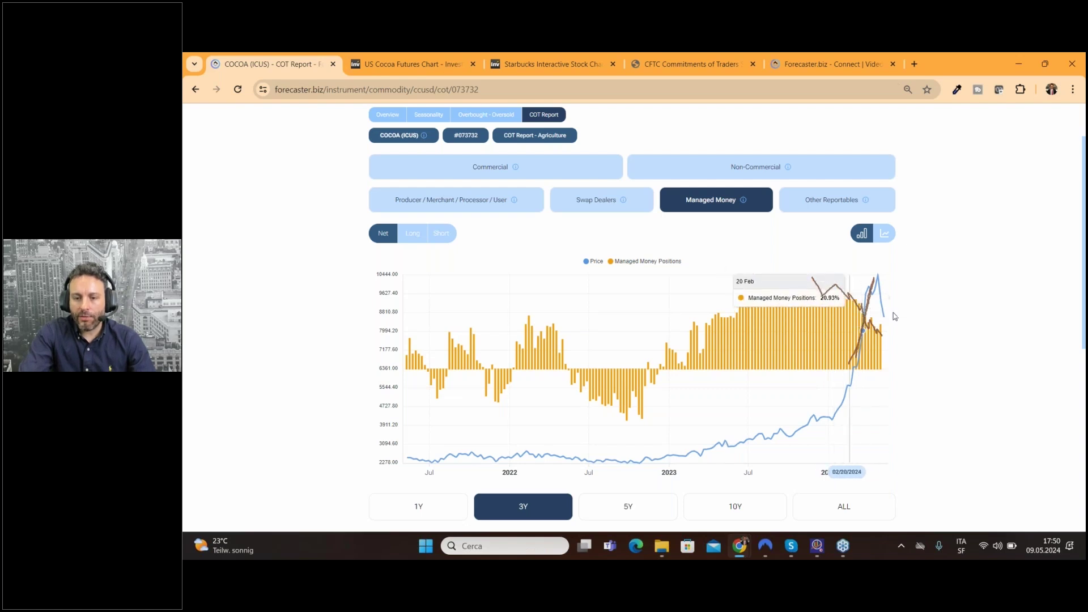
{"action": "left_click", "coordinate": [417, 508]}
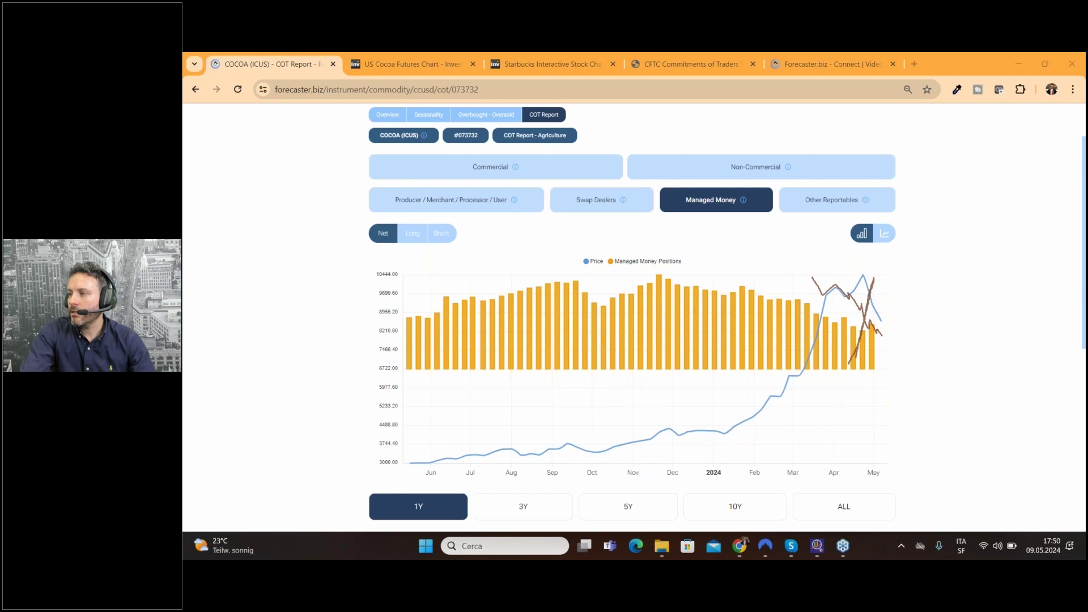
{"action": "key", "text": "Escape"}
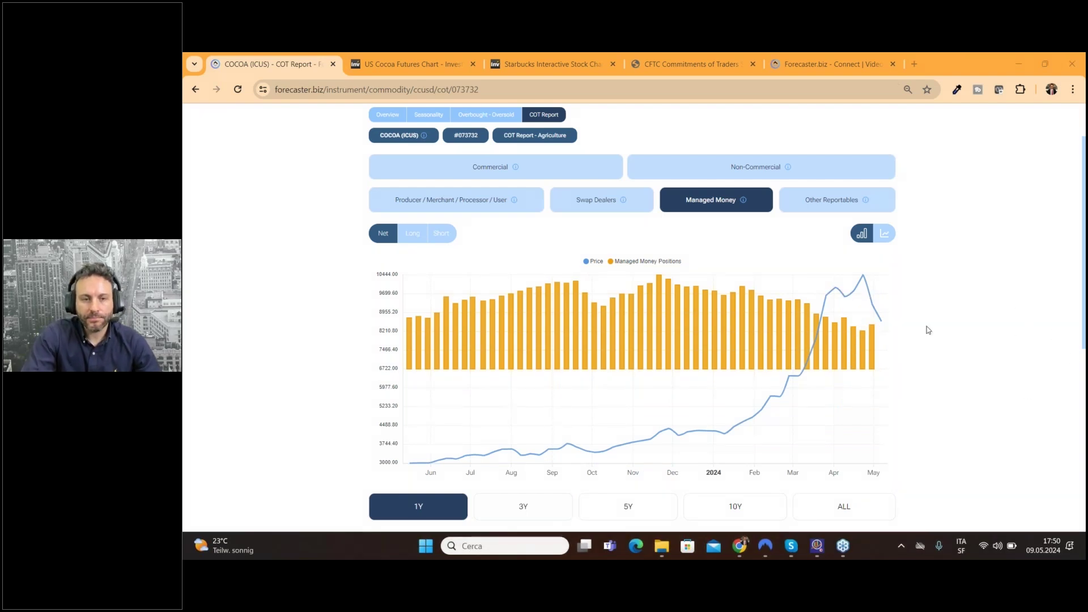
{"action": "mouse_move", "coordinate": [862, 340]}
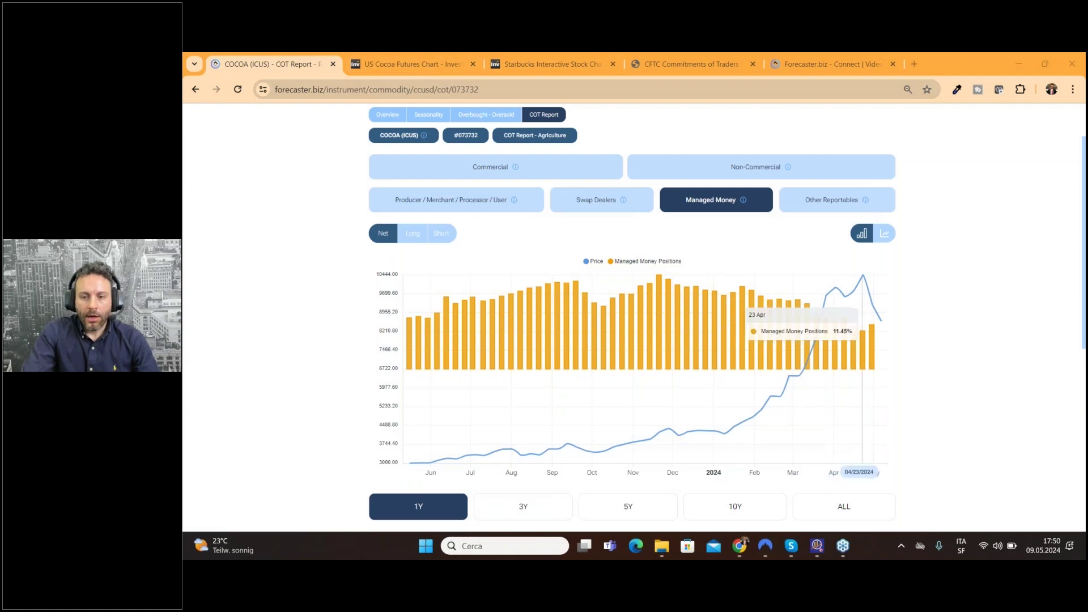
{"action": "scroll", "coordinate": [777, 255], "scroll_direction": "up", "scroll_amount": 1}
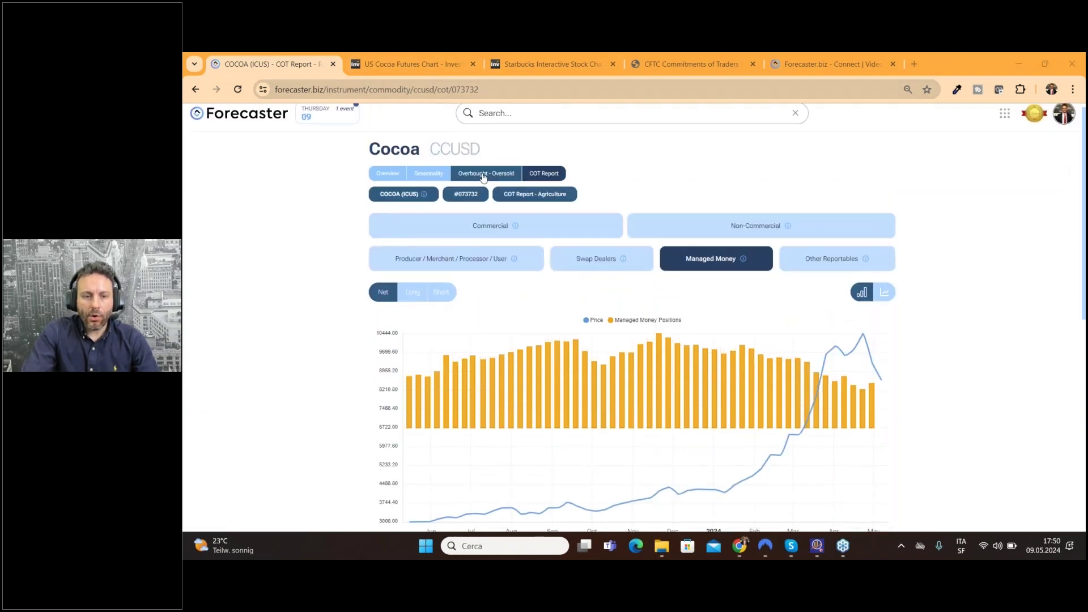
Step: Show cocoa's Overbought - Oversold page with the Wyckoff Causes/Effects chart and enable the screen pen (Ctrl+2)
{"action": "left_click", "coordinate": [483, 176]}
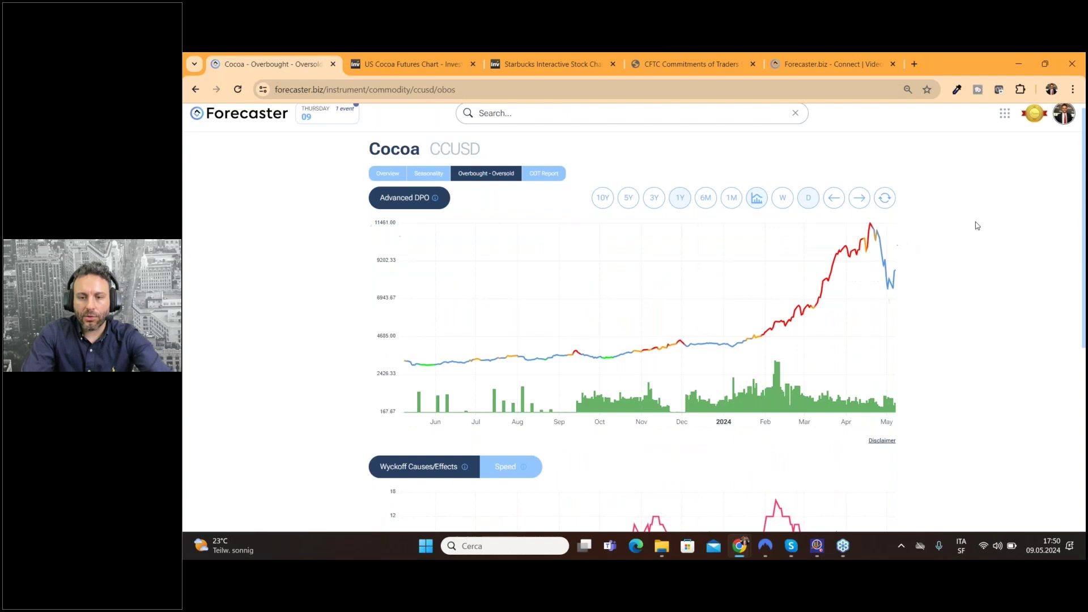
{"action": "scroll", "coordinate": [979, 305], "scroll_direction": "down", "scroll_amount": 1}
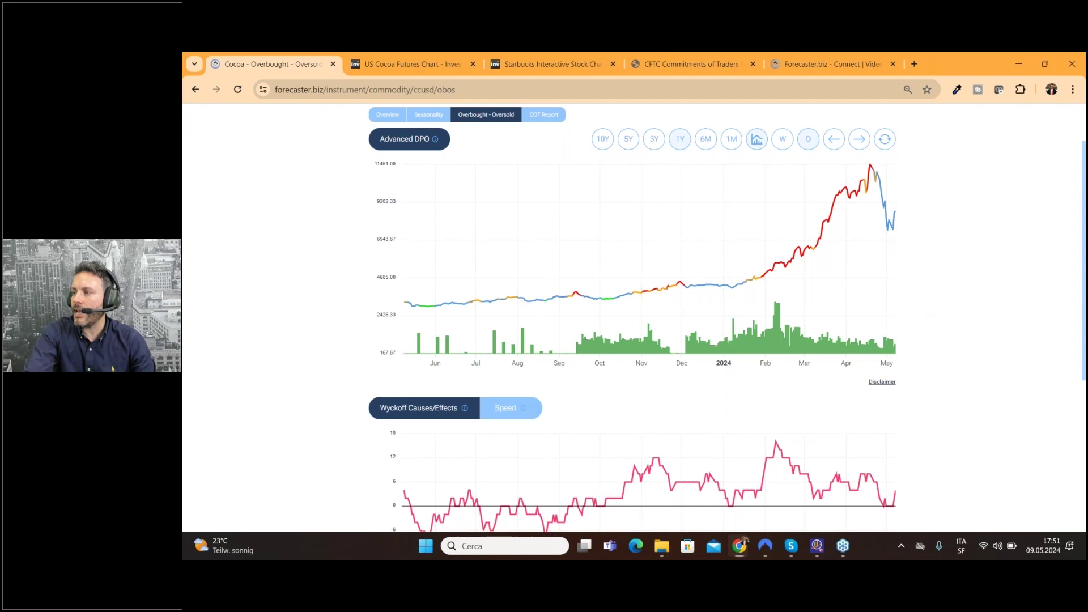
{"action": "key", "text": "ctrl+2"}
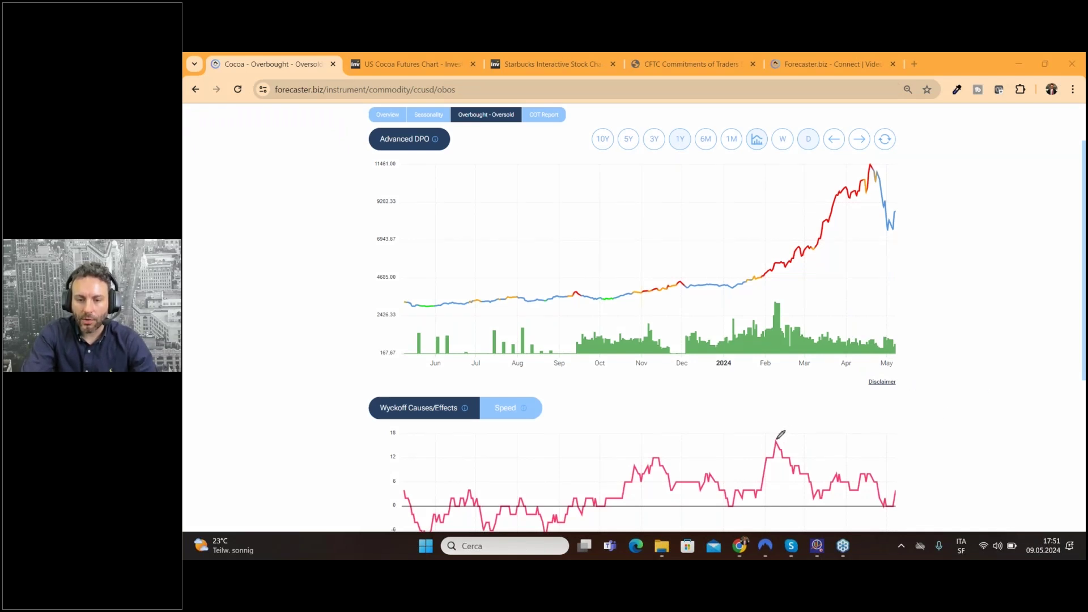
Step: Draw rising trendlines along the February–April price rally and a falling line over the Wyckoff highs
{"action": "left_click_drag", "start_coordinate": [776, 417], "coordinate": [783, 266]}
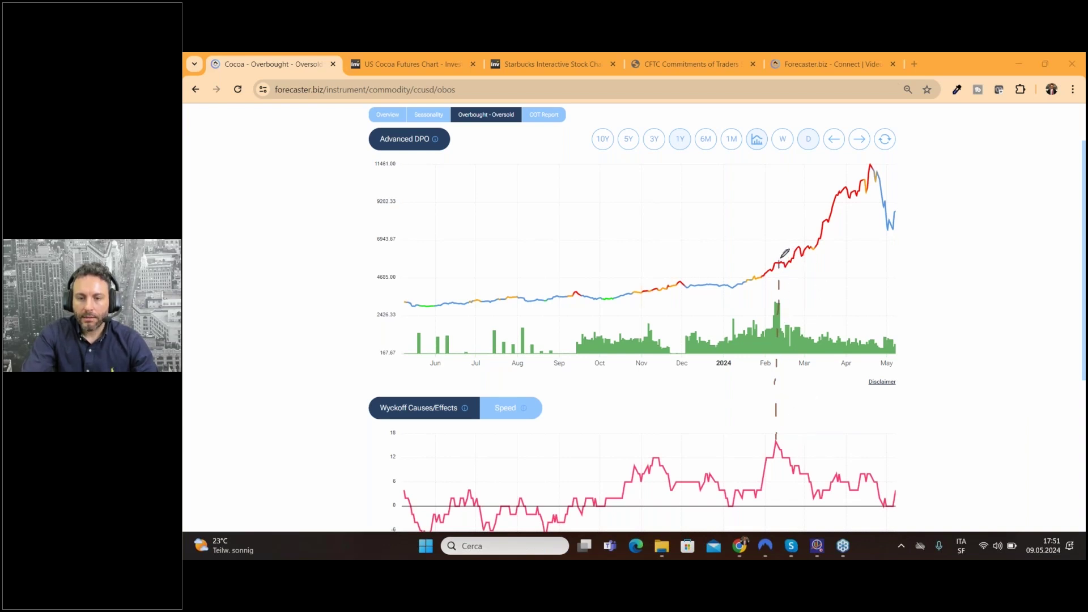
{"action": "left_click_drag", "start_coordinate": [781, 258], "coordinate": [864, 169]}
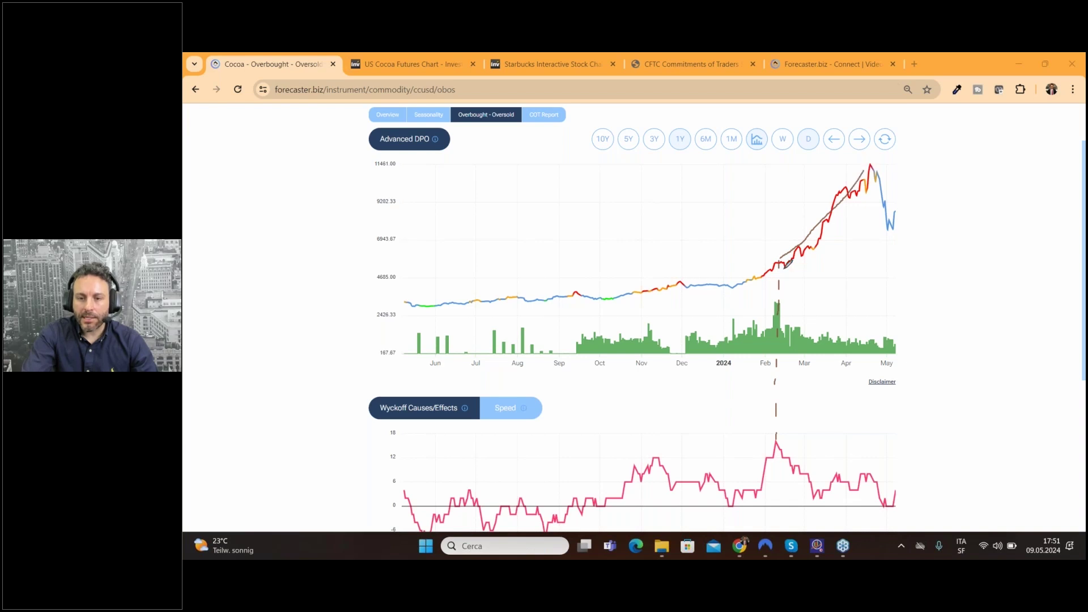
{"action": "left_click_drag", "start_coordinate": [805, 253], "coordinate": [863, 184]}
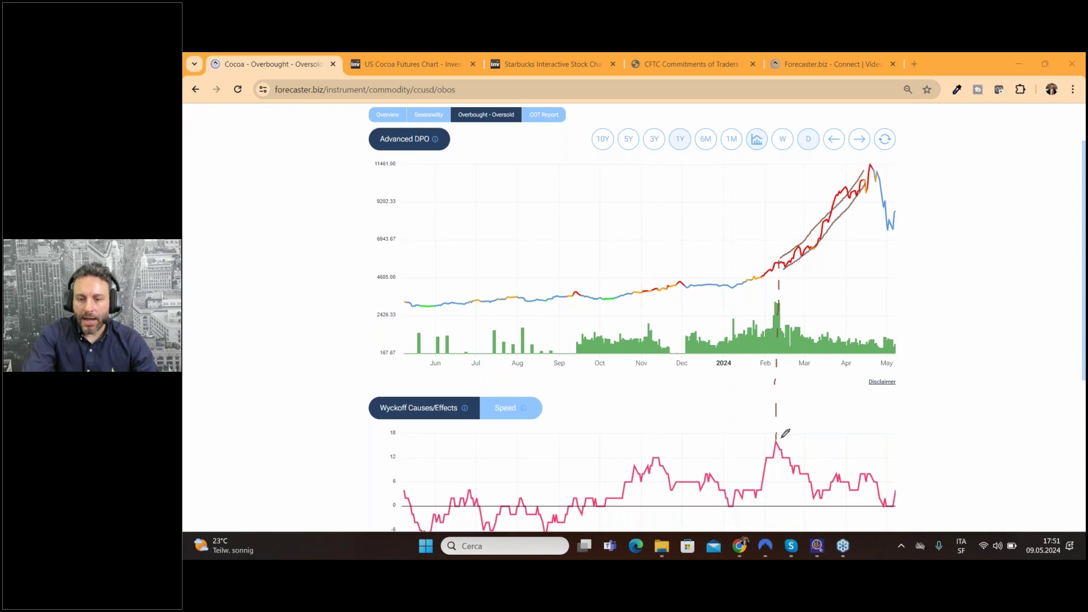
{"action": "mouse_move", "coordinate": [783, 433]}
{"action": "left_mouse_down"}
{"action": "mouse_move", "coordinate": [820, 484]}
{"action": "mouse_move", "coordinate": [859, 488]}
{"action": "mouse_move", "coordinate": [868, 473]}
{"action": "mouse_move", "coordinate": [888, 500]}
{"action": "left_mouse_up"}
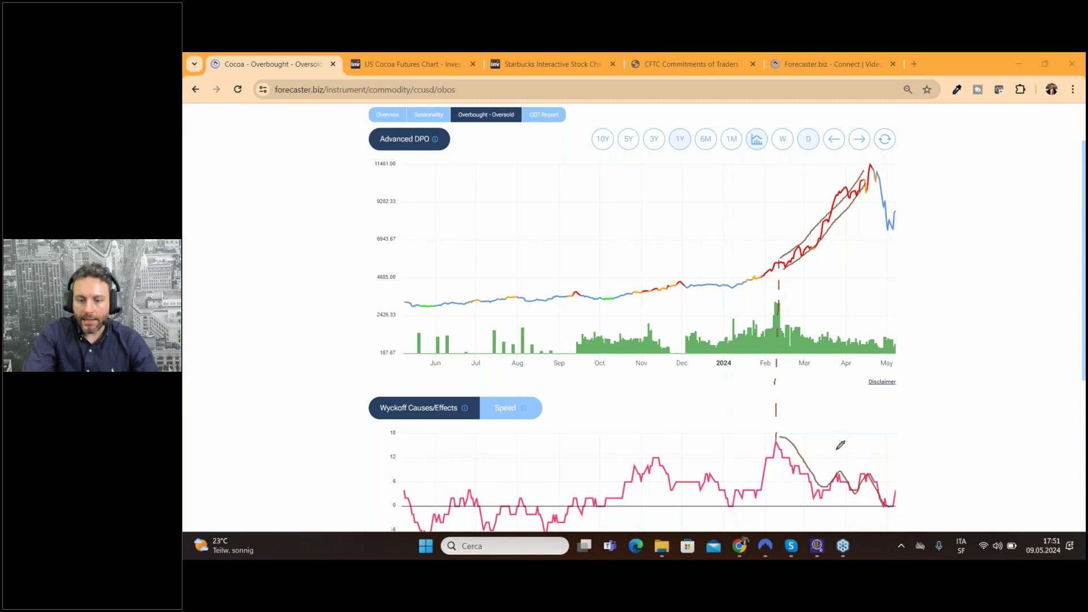
Step: Add dashed links from Wyckoff peaks 1 and 2 to the price tops, an arrow and a circle
{"action": "mouse_move", "coordinate": [837, 457]}
{"action": "left_mouse_down"}
{"action": "mouse_move", "coordinate": [836, 469]}
{"action": "mouse_move", "coordinate": [846, 466]}
{"action": "mouse_move", "coordinate": [838, 192]}
{"action": "left_mouse_up"}
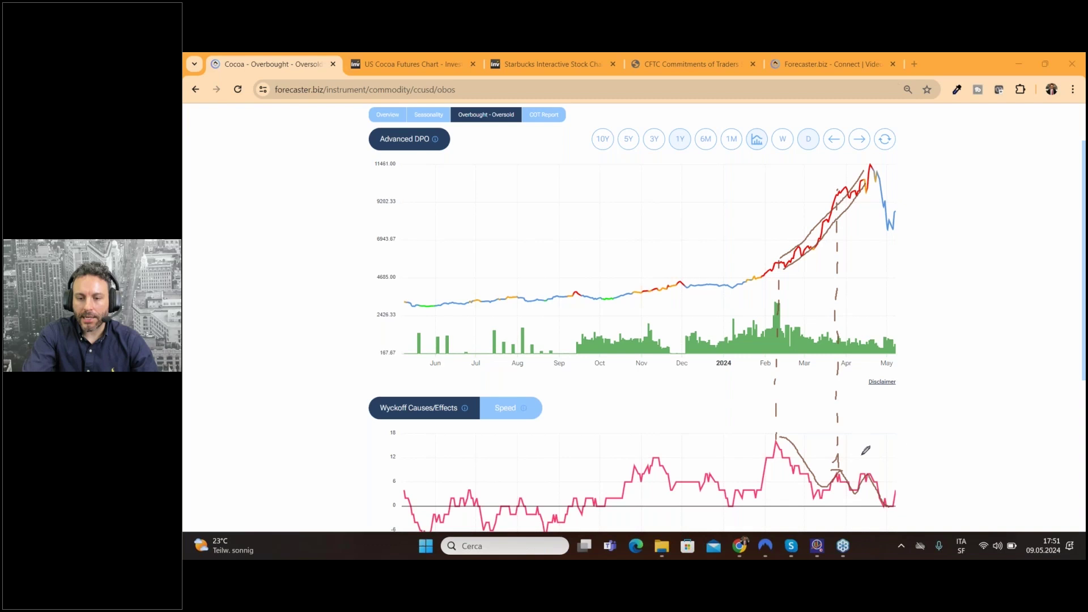
{"action": "mouse_move", "coordinate": [861, 453]}
{"action": "left_mouse_down"}
{"action": "mouse_move", "coordinate": [860, 466]}
{"action": "mouse_move", "coordinate": [877, 466]}
{"action": "left_mouse_up"}
{"action": "left_click_drag", "start_coordinate": [866, 437], "coordinate": [867, 238]}
{"action": "left_click_drag", "start_coordinate": [868, 224], "coordinate": [868, 187]}
{"action": "left_click_drag", "start_coordinate": [869, 183], "coordinate": [871, 175]}
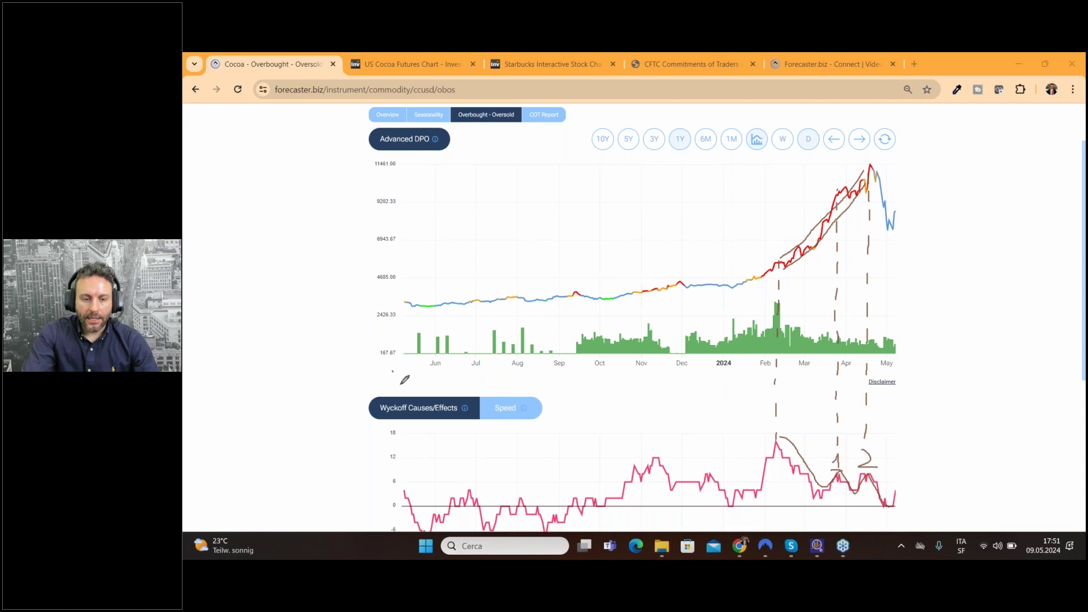
{"action": "mouse_move", "coordinate": [393, 372]}
{"action": "left_mouse_down"}
{"action": "mouse_move", "coordinate": [405, 395]}
{"action": "mouse_move", "coordinate": [411, 387]}
{"action": "left_mouse_up"}
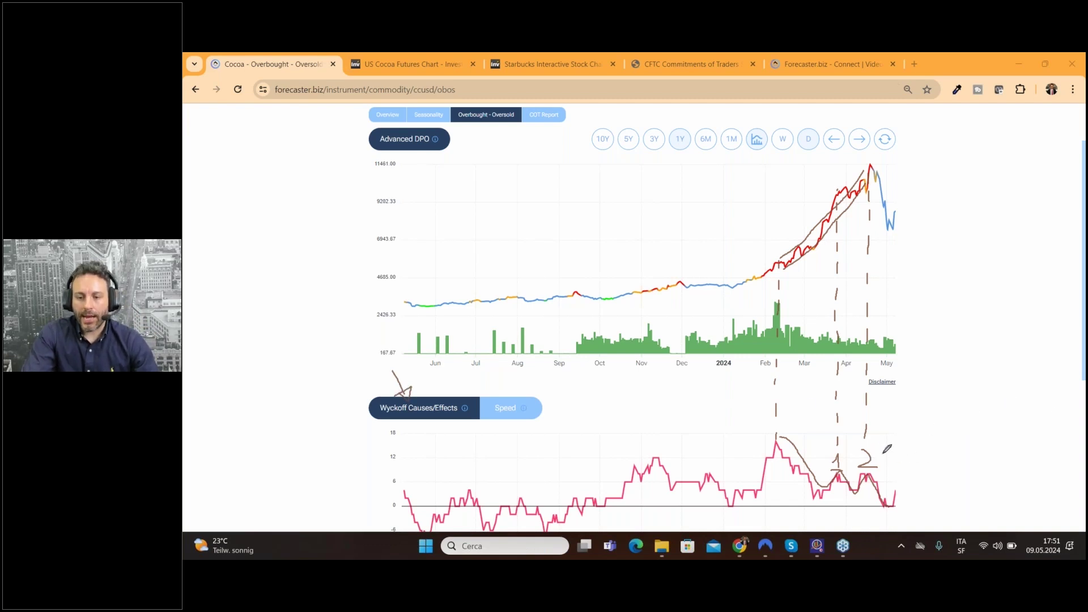
{"action": "mouse_move", "coordinate": [875, 441]}
{"action": "left_mouse_down"}
{"action": "mouse_move", "coordinate": [853, 458]}
{"action": "mouse_move", "coordinate": [887, 466]}
{"action": "mouse_move", "coordinate": [881, 440]}
{"action": "left_mouse_up"}
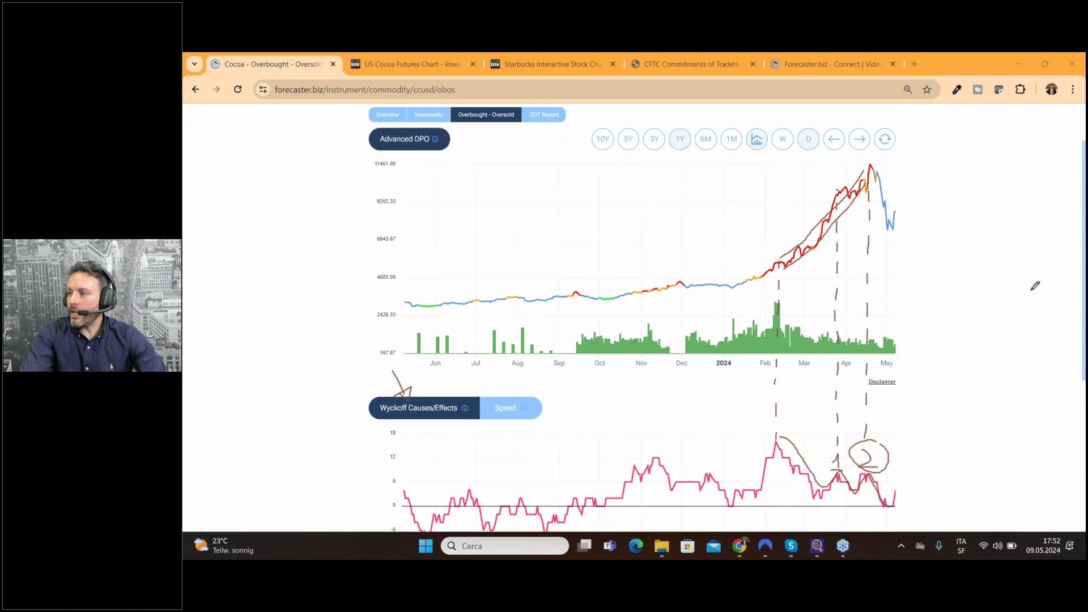
Step: Erase all drawings and show the Speed indicator in the lower chart instead of Wyckoff Causes/Effects
{"action": "key", "text": "e"}
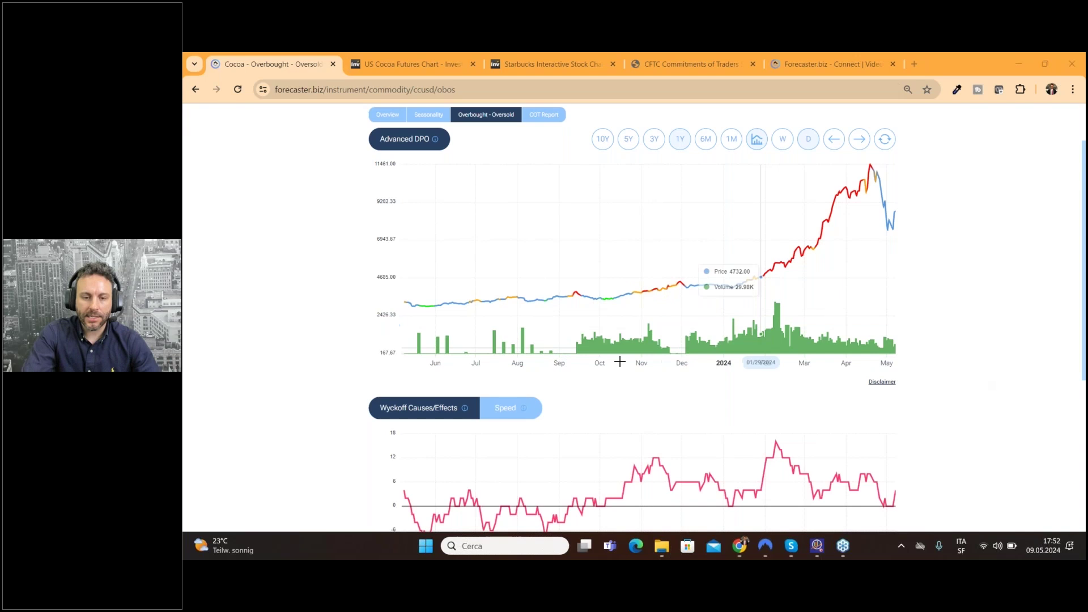
{"action": "left_click", "coordinate": [506, 410]}
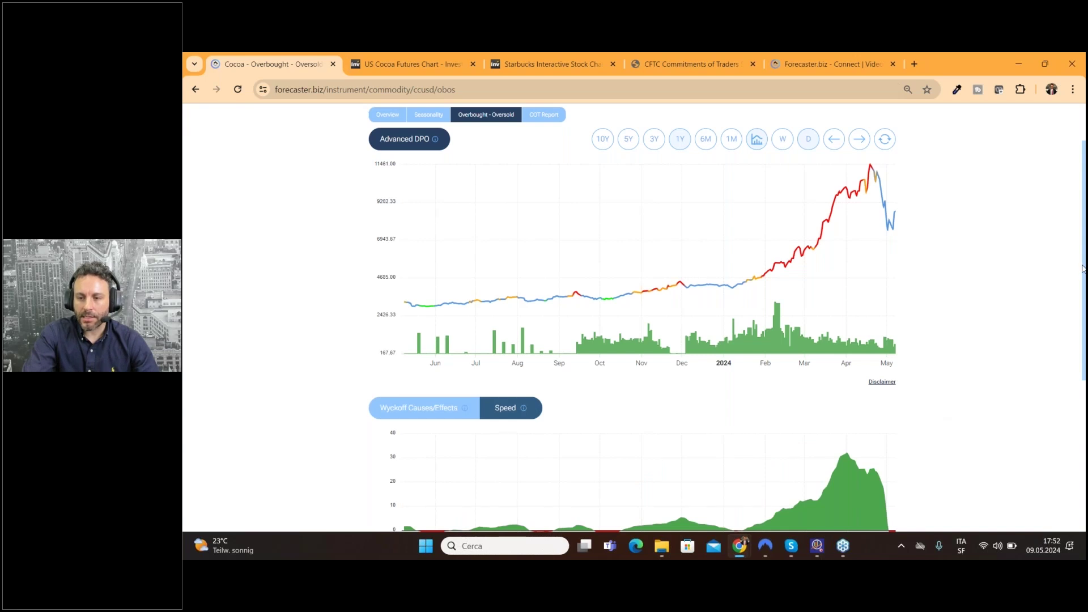
{"action": "left_click_drag", "start_coordinate": [1082, 268], "coordinate": [1083, 286]}
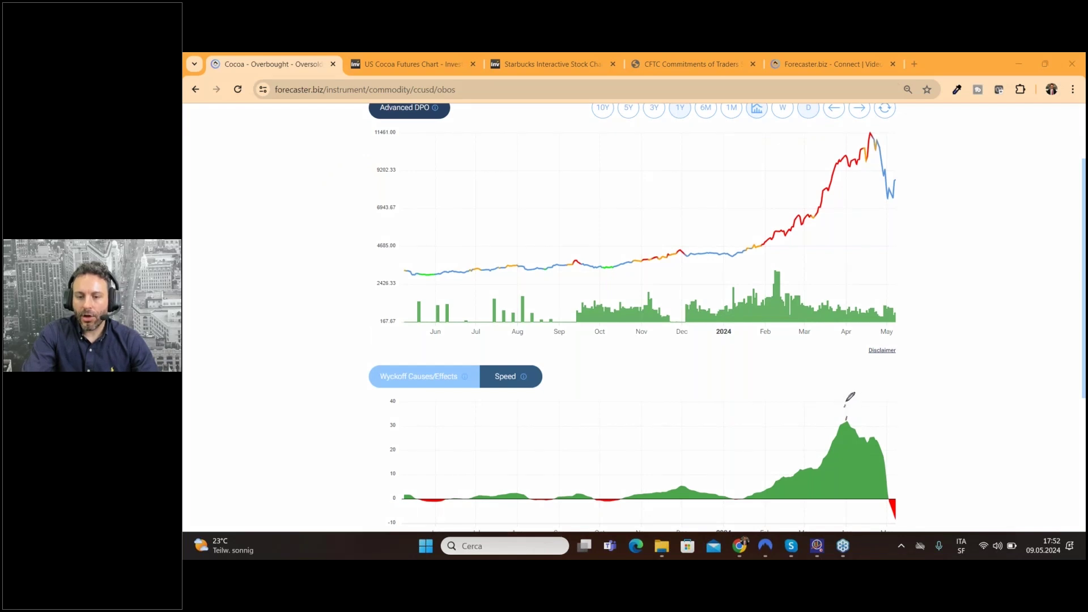
Step: Link both April Speed peaks to the price tops with dashed lines, line across the falling peaks, circle the price top
{"action": "left_click_drag", "start_coordinate": [847, 369], "coordinate": [849, 338]}
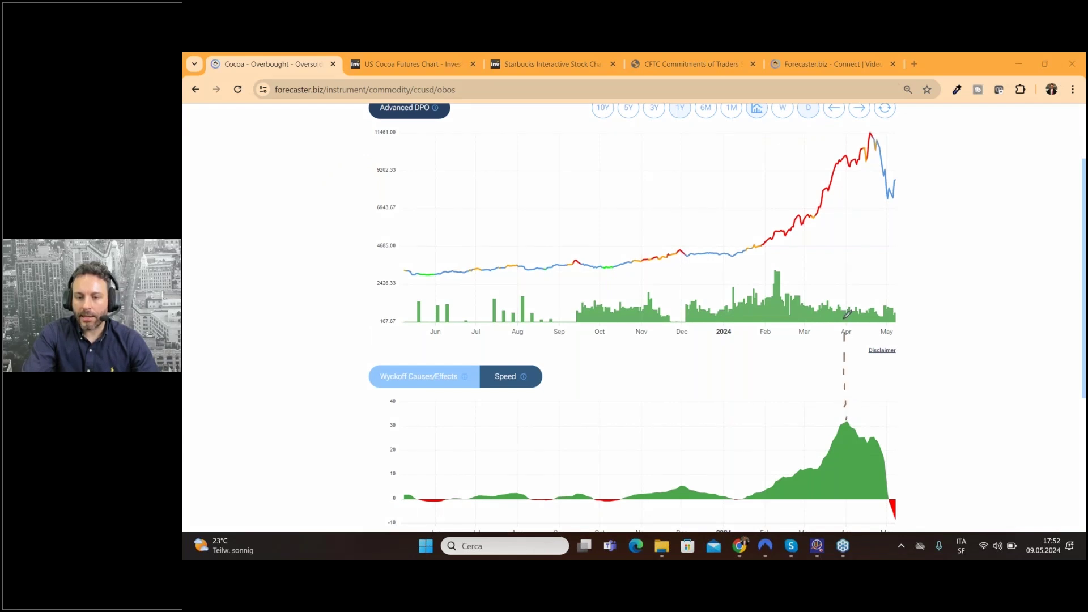
{"action": "left_click_drag", "start_coordinate": [849, 296], "coordinate": [851, 154]}
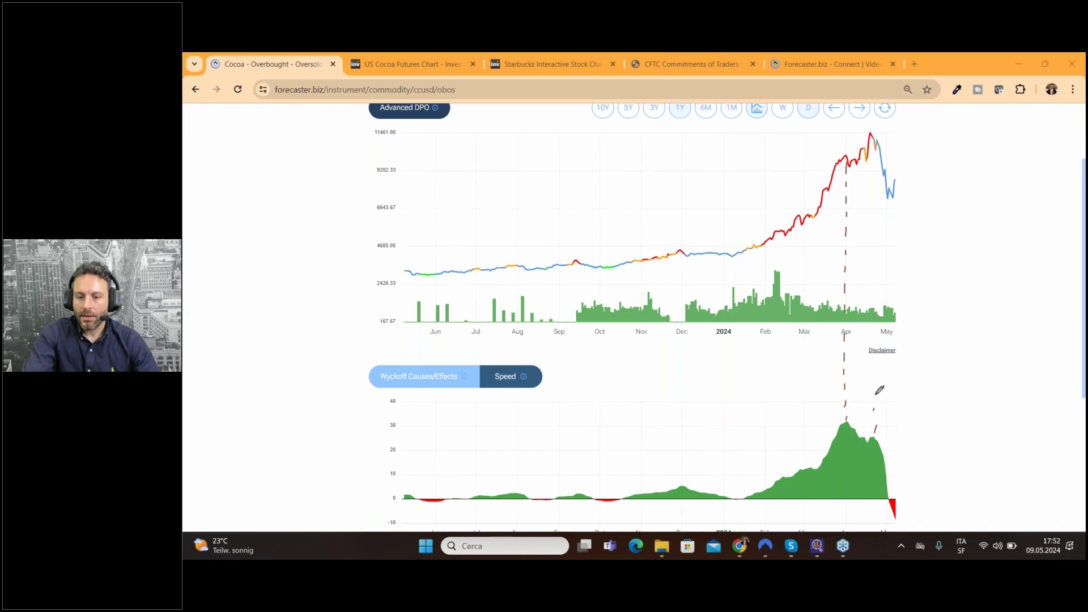
{"action": "left_click_drag", "start_coordinate": [879, 391], "coordinate": [877, 136]}
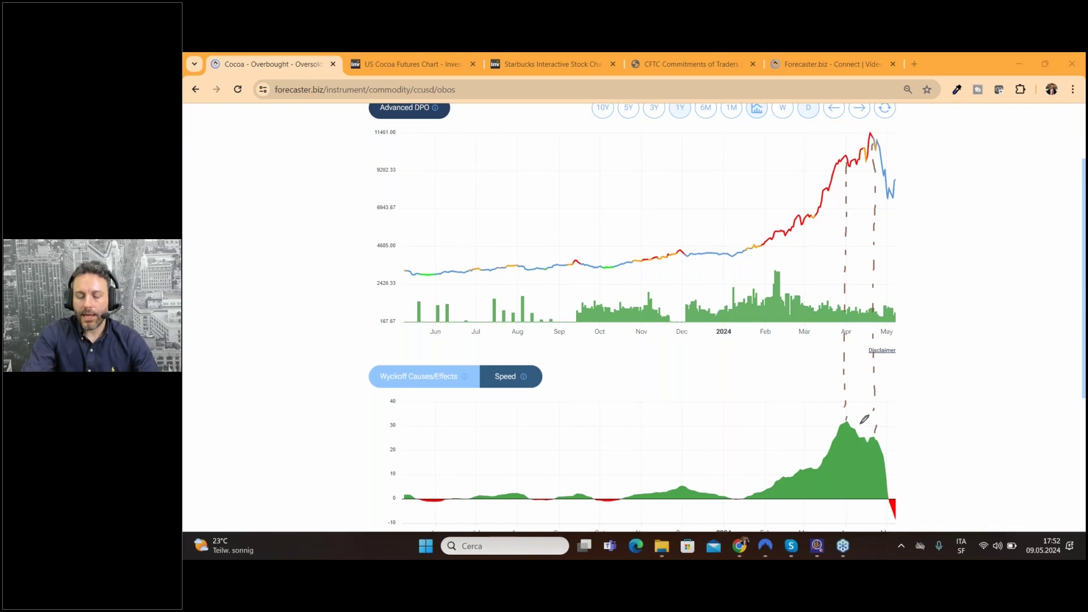
{"action": "left_click_drag", "start_coordinate": [834, 412], "coordinate": [894, 437]}
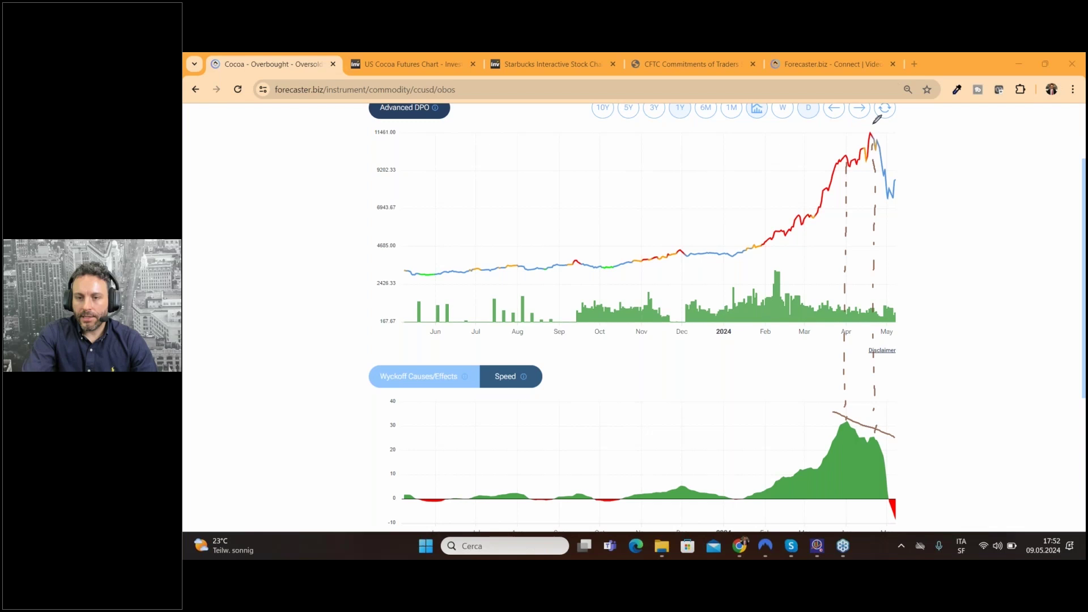
{"action": "left_click_drag", "start_coordinate": [871, 127], "coordinate": [874, 137]}
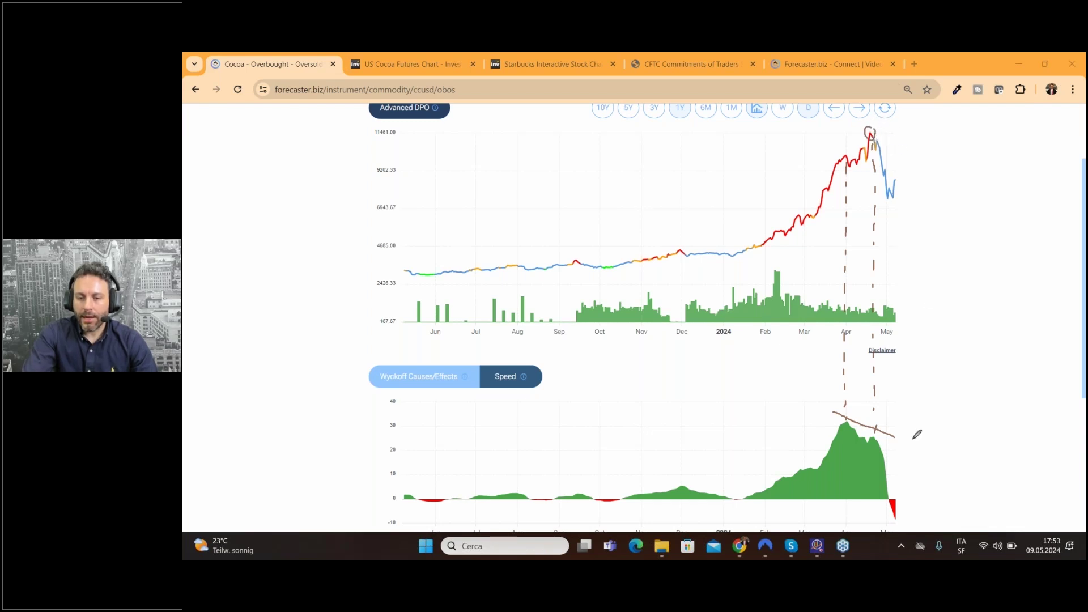
{"action": "left_click_drag", "start_coordinate": [832, 405], "coordinate": [900, 434]}
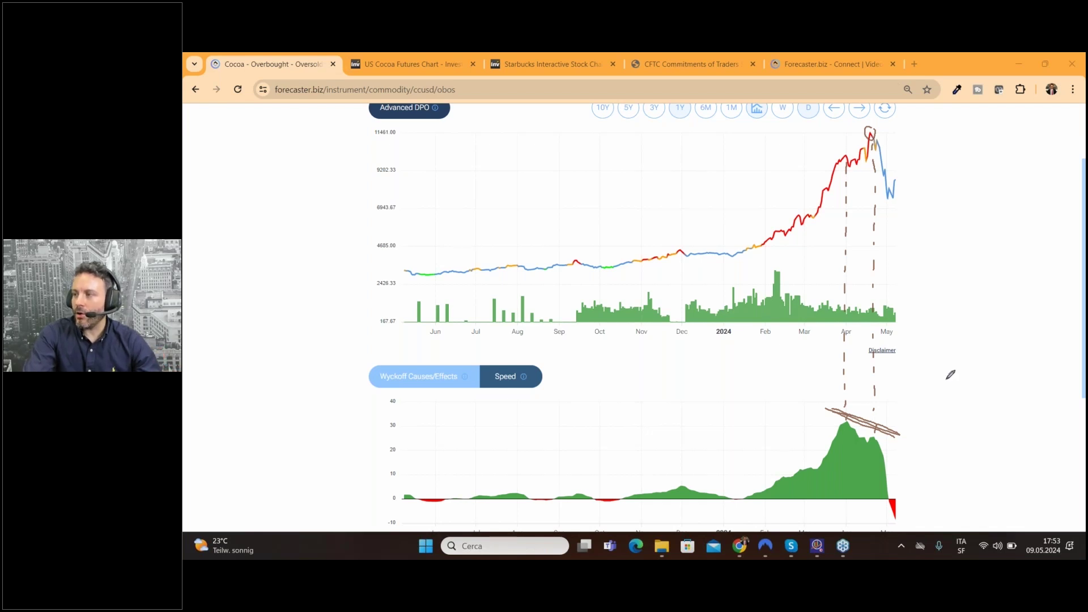
Step: Erase the hand-drawn divergence marks and return to cocoa's COT report
{"action": "key", "text": "Escape"}
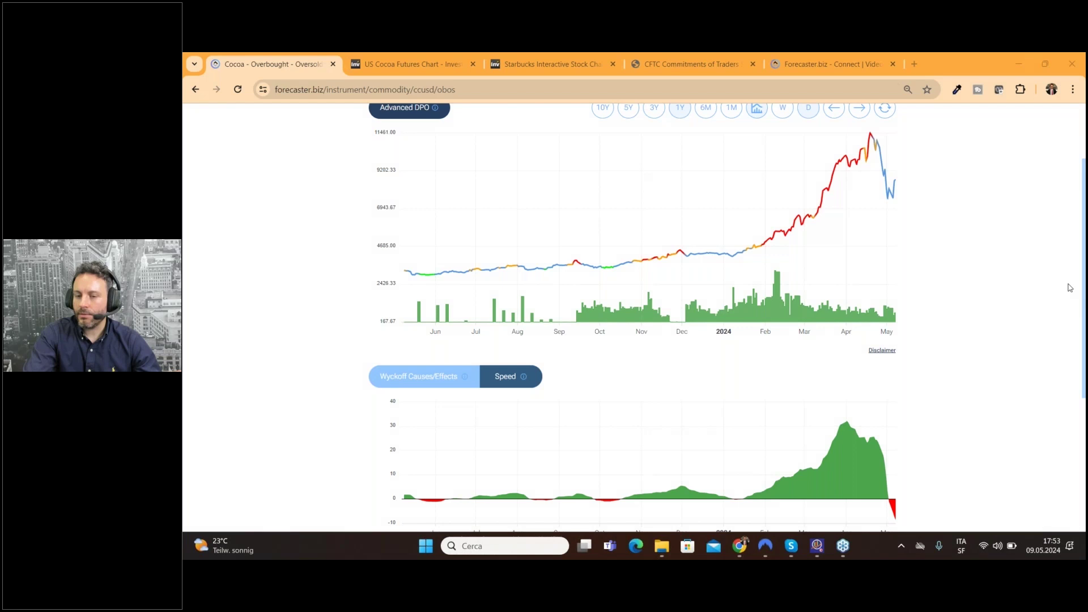
{"action": "scroll", "coordinate": [950, 287], "scroll_direction": "up", "scroll_amount": 1}
{"action": "scroll", "coordinate": [950, 287], "scroll_direction": "down", "scroll_amount": 1}
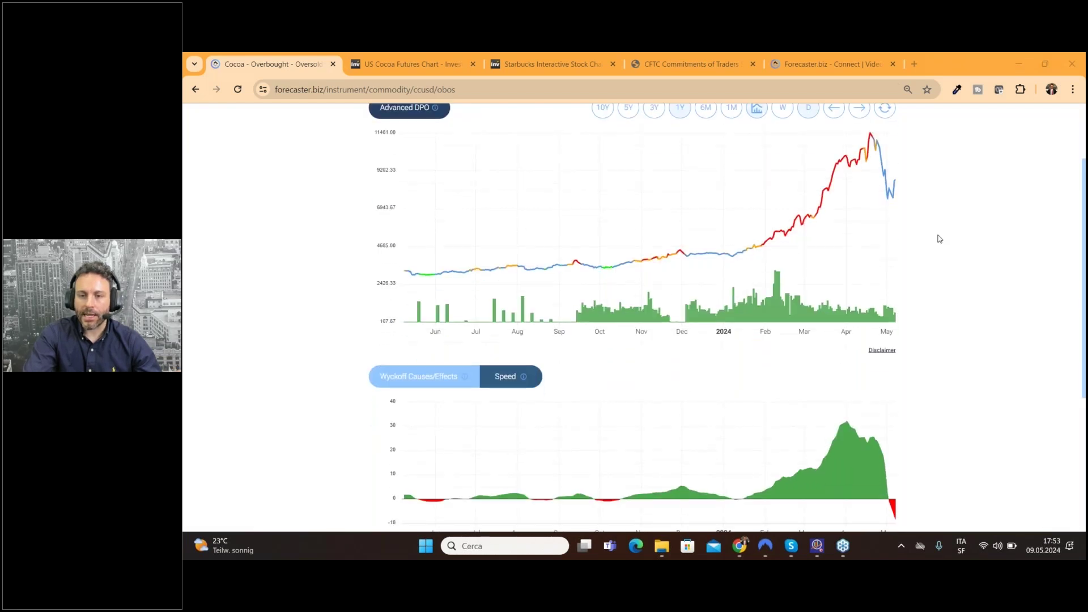
{"action": "mouse_move", "coordinate": [870, 141]}
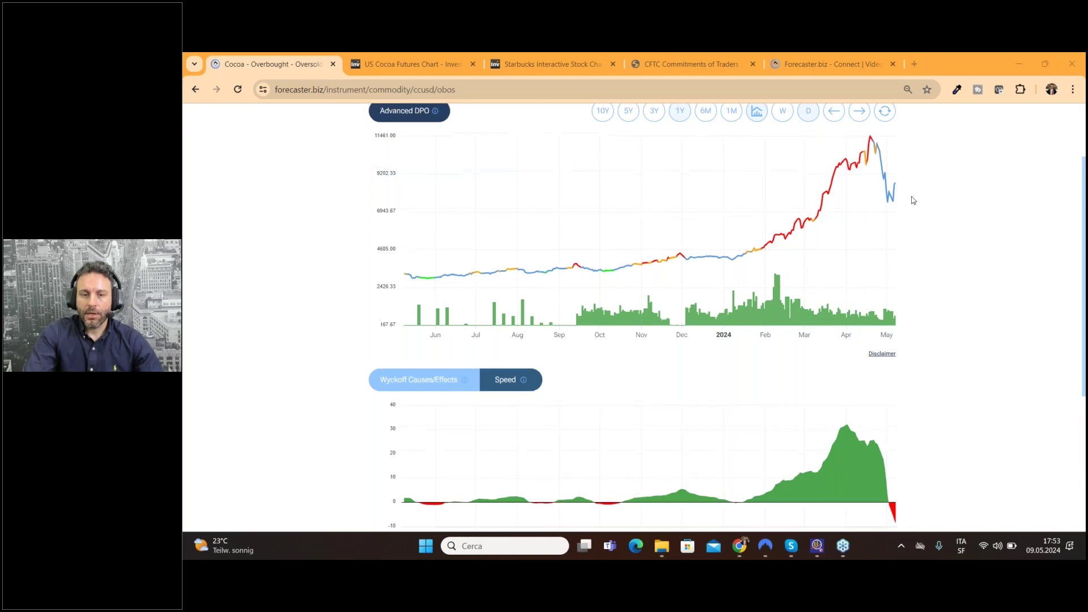
{"action": "scroll", "coordinate": [911, 199], "scroll_direction": "up", "scroll_amount": 1}
{"action": "left_click", "coordinate": [541, 141]}
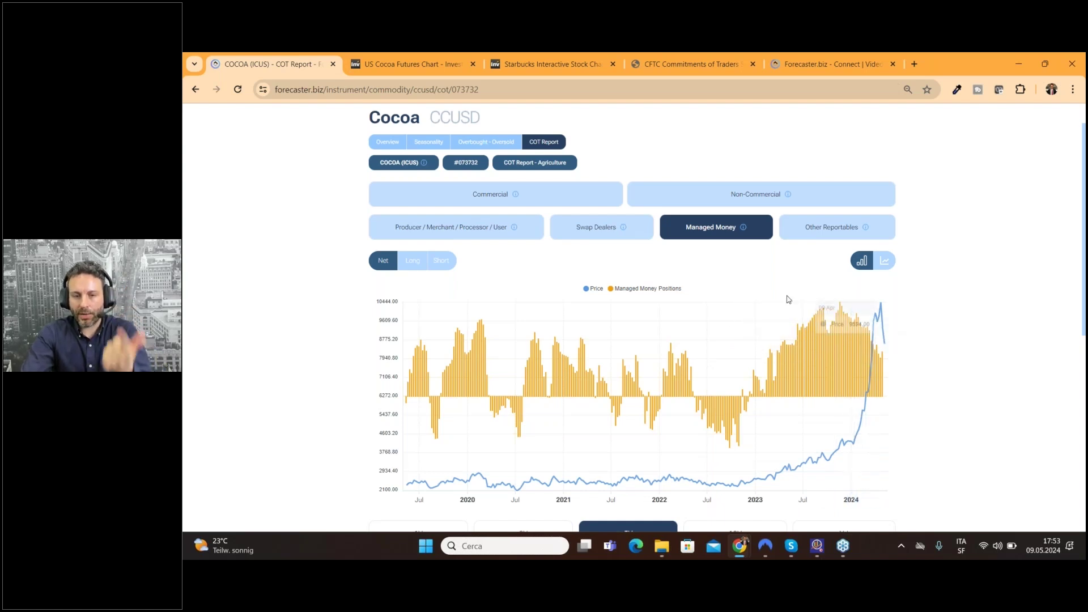
Step: Open cocoa's Overbought - Oversold analysis and switch the lower chart to Speed
{"action": "left_click", "coordinate": [479, 146]}
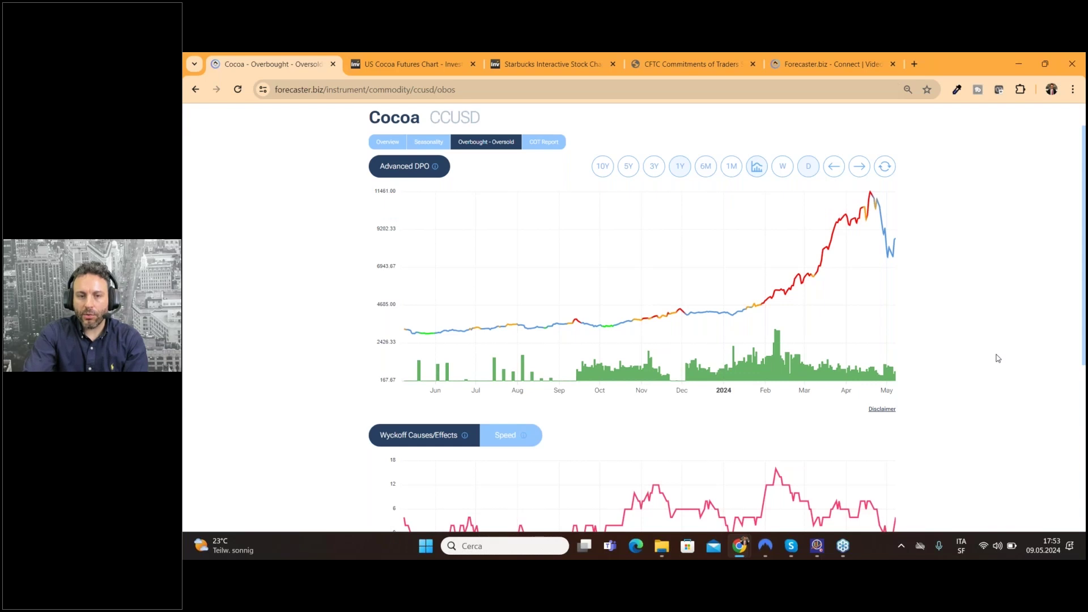
{"action": "scroll", "coordinate": [998, 358], "scroll_direction": "down", "scroll_amount": 1}
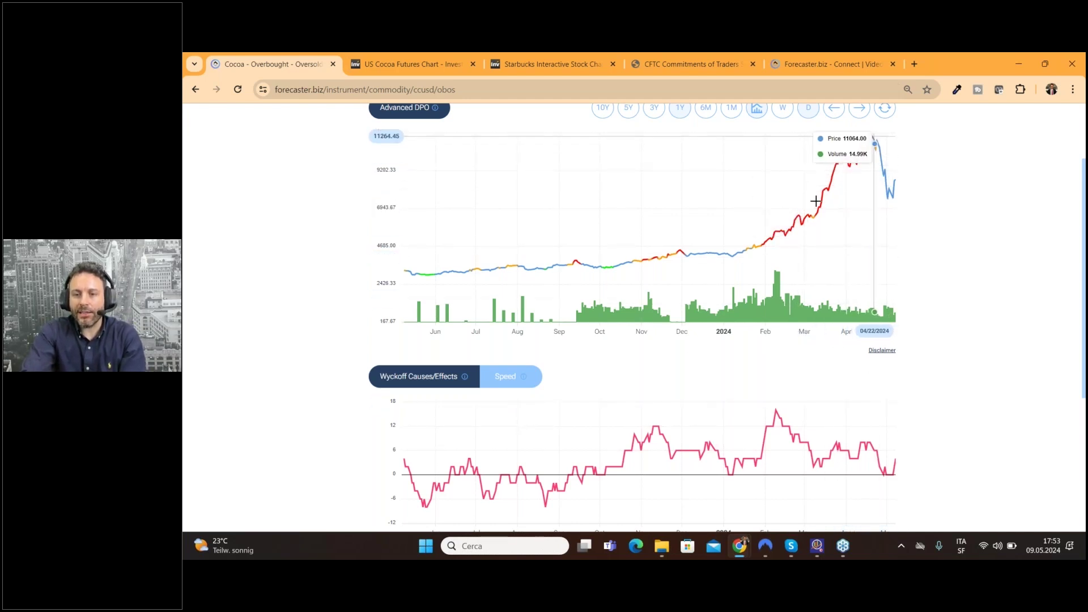
{"action": "left_click", "coordinate": [496, 383]}
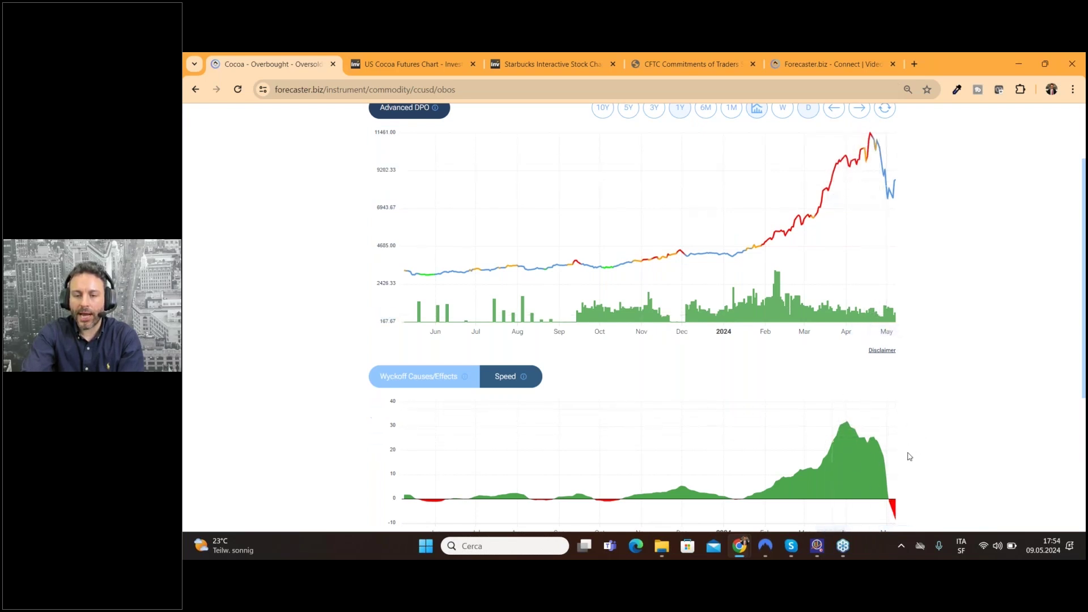
{"action": "scroll", "coordinate": [957, 421], "scroll_direction": "up", "scroll_amount": 2}
{"action": "scroll", "coordinate": [957, 421], "scroll_direction": "up", "scroll_amount": 3}
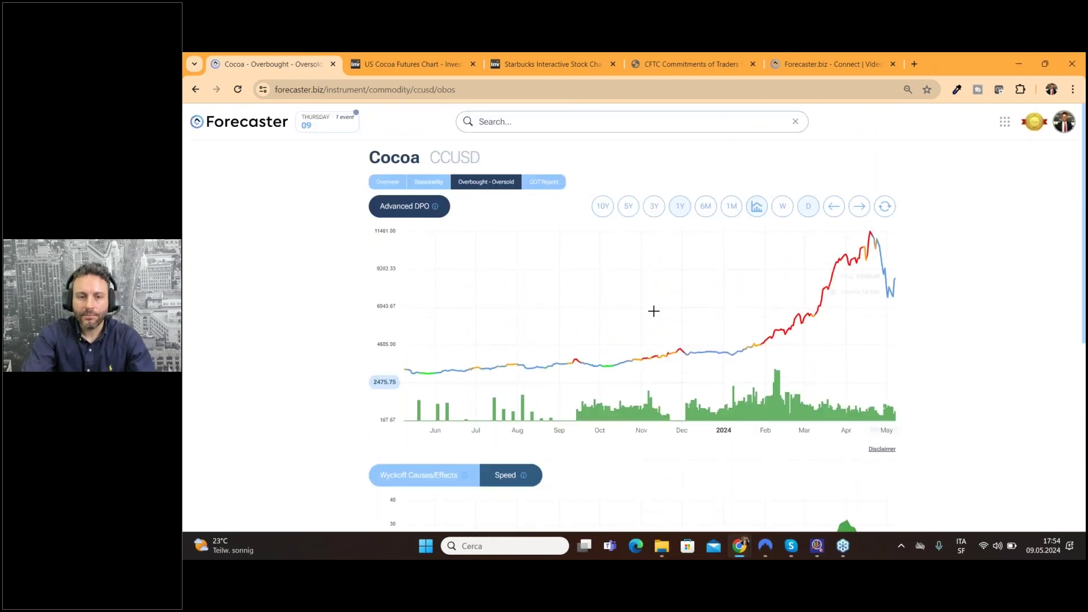
Step: Show cocoa's Seasonality chart with the 10- and 15-year seasonal lines
{"action": "left_click", "coordinate": [432, 183]}
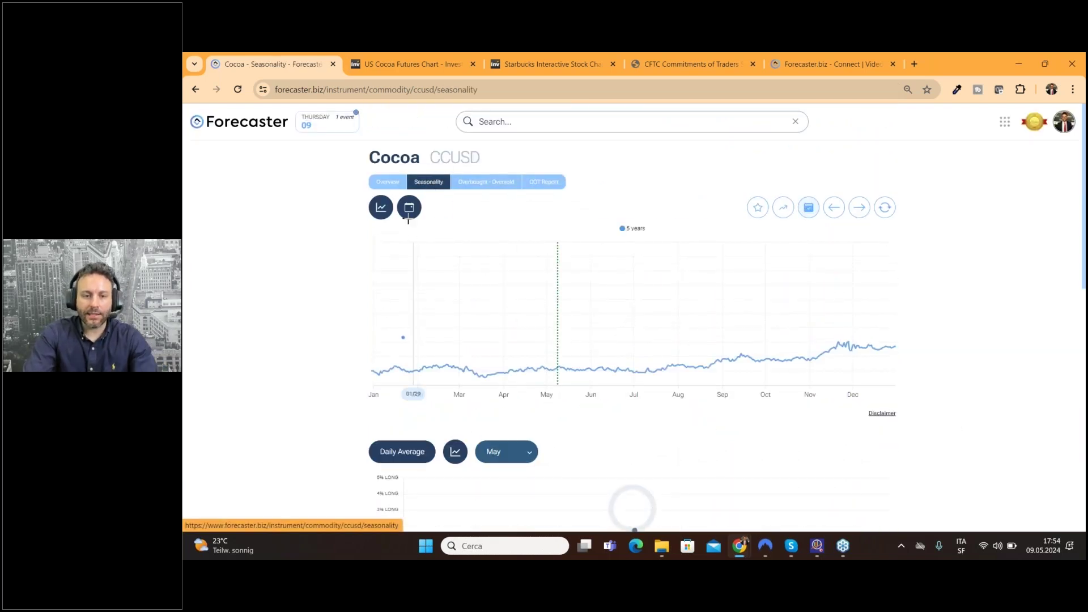
{"action": "left_click", "coordinate": [381, 207]}
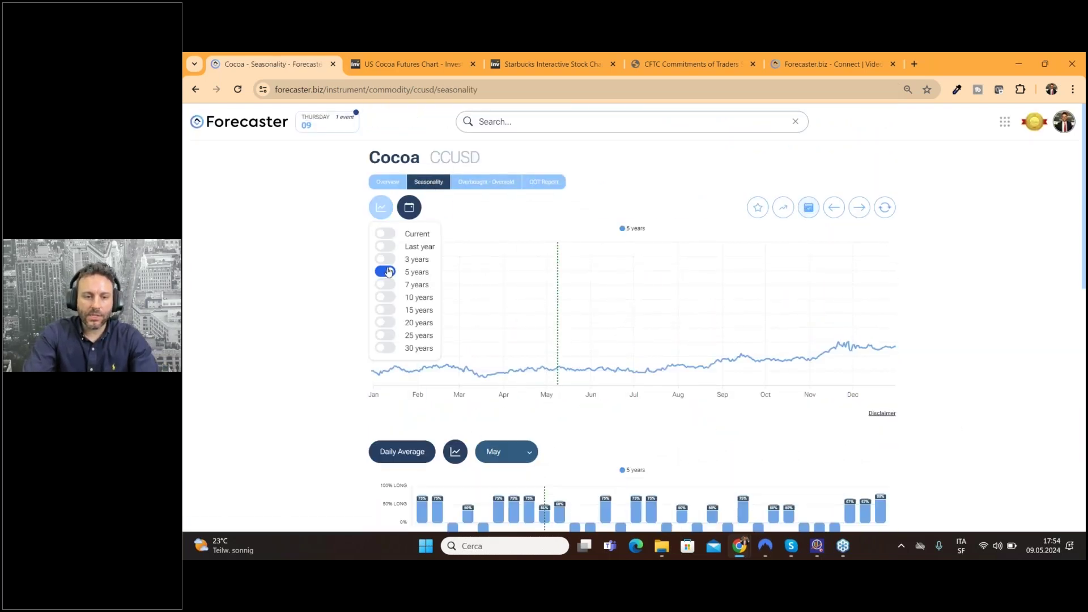
{"action": "left_click", "coordinate": [382, 311]}
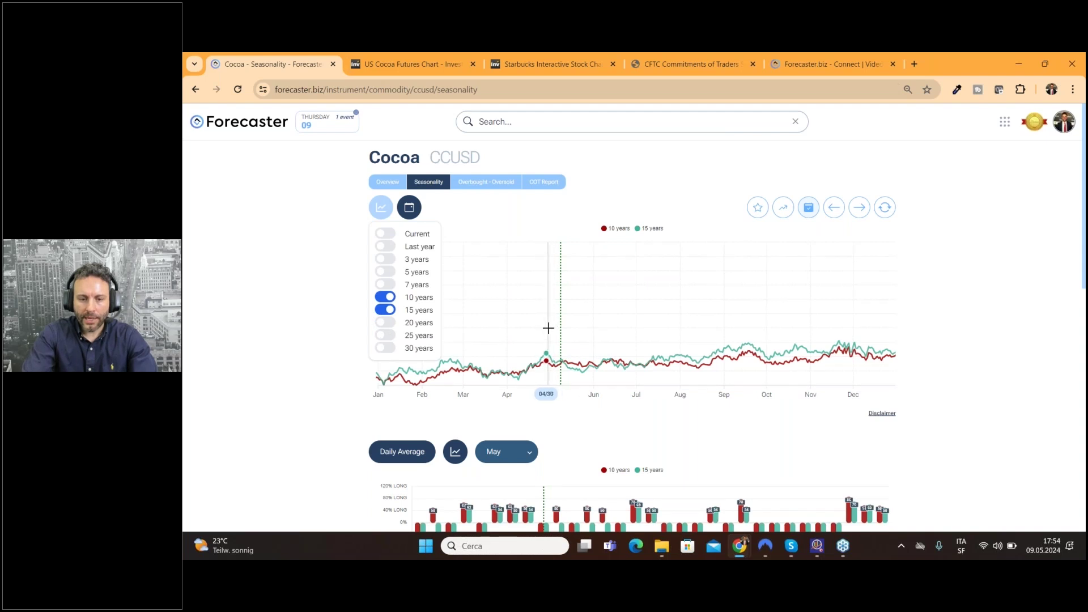
Step: Select 04/28–05/24 on the seasonal chart as the statistics date range
{"action": "left_click_drag", "start_coordinate": [547, 329], "coordinate": [581, 328]}
{"action": "left_click", "coordinate": [583, 329]}
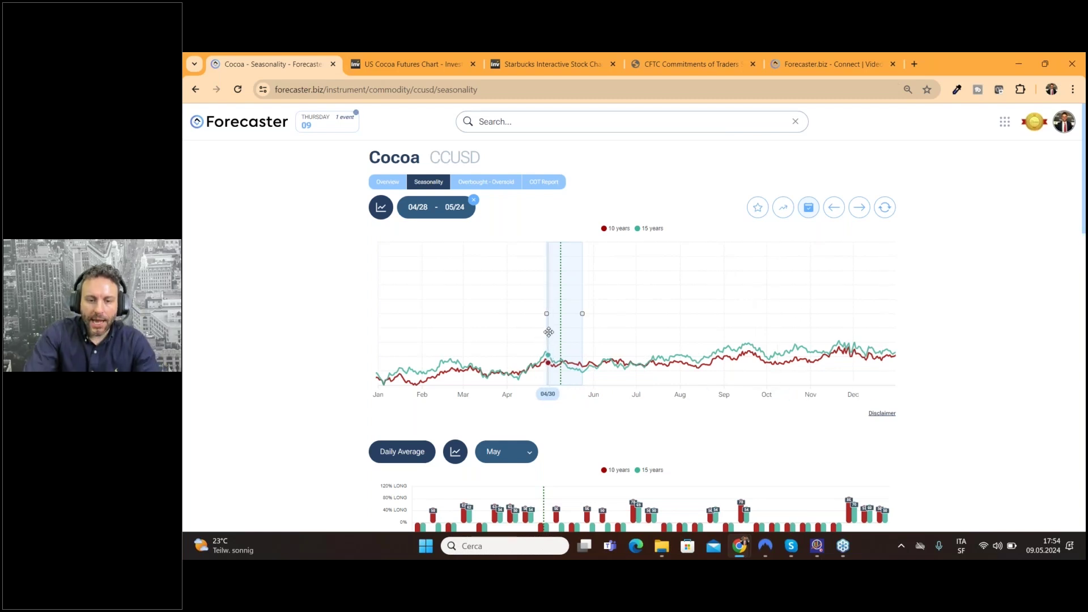
{"action": "scroll", "coordinate": [950, 337], "scroll_direction": "down", "scroll_amount": 2}
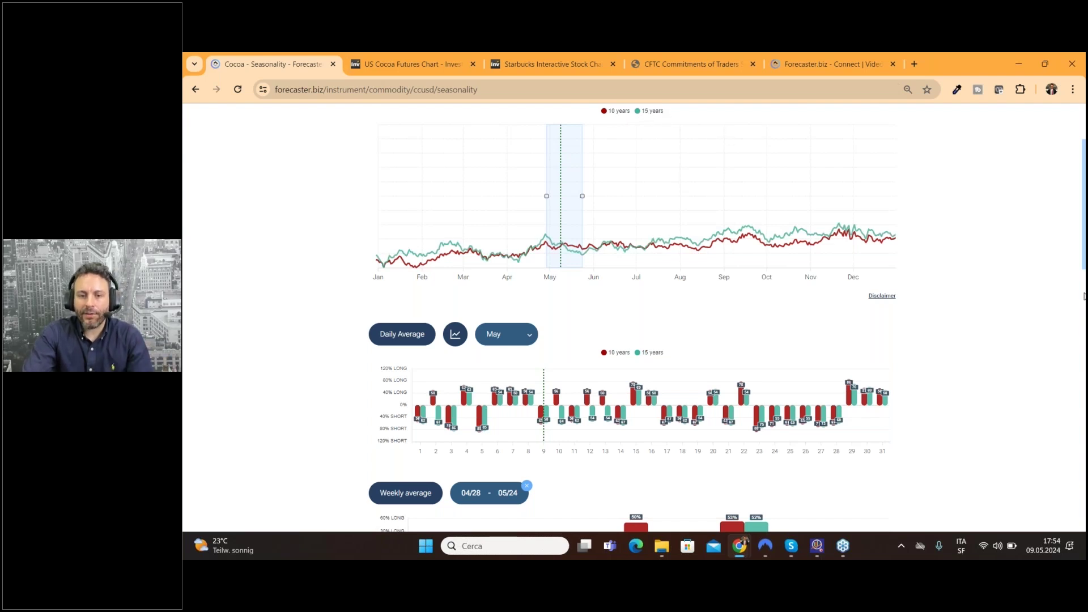
{"action": "scroll", "coordinate": [986, 368], "scroll_direction": "down", "scroll_amount": 1}
{"action": "scroll", "coordinate": [986, 367], "scroll_direction": "down", "scroll_amount": 8}
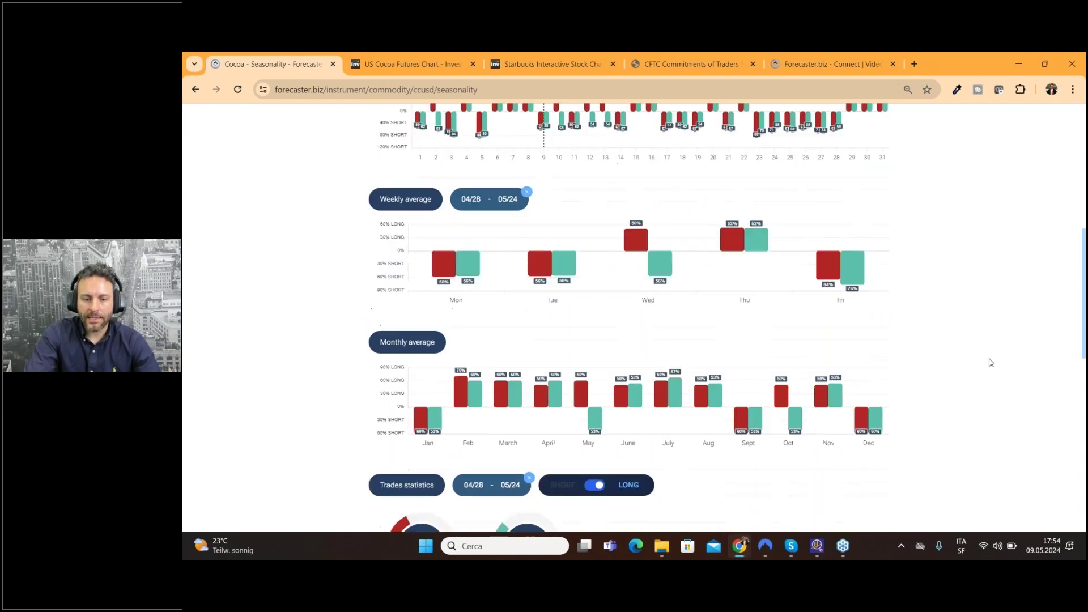
Step: Switch Trades statistics to SHORT and highlight the 15-year 6.7% average return
{"action": "scroll", "coordinate": [999, 365], "scroll_direction": "down", "scroll_amount": 1}
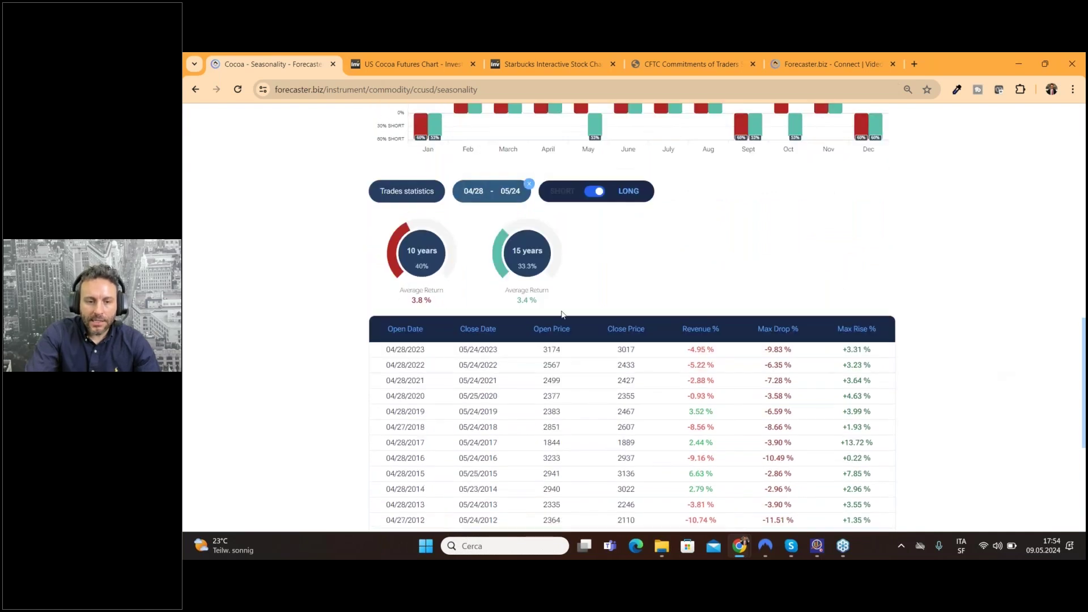
{"action": "left_click", "coordinate": [594, 193]}
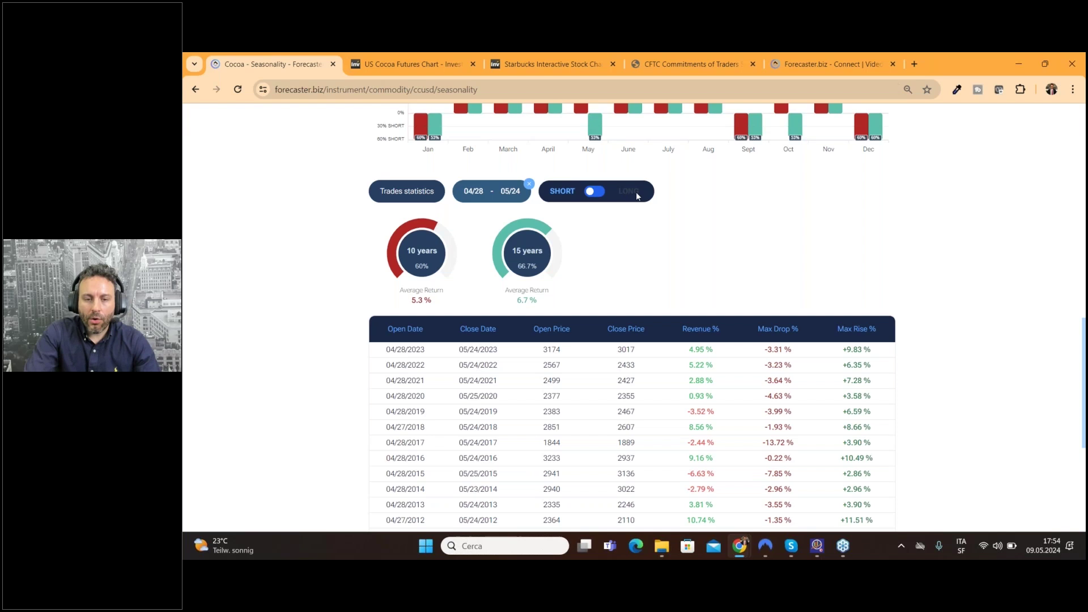
{"action": "scroll", "coordinate": [842, 316], "scroll_direction": "up", "scroll_amount": 4}
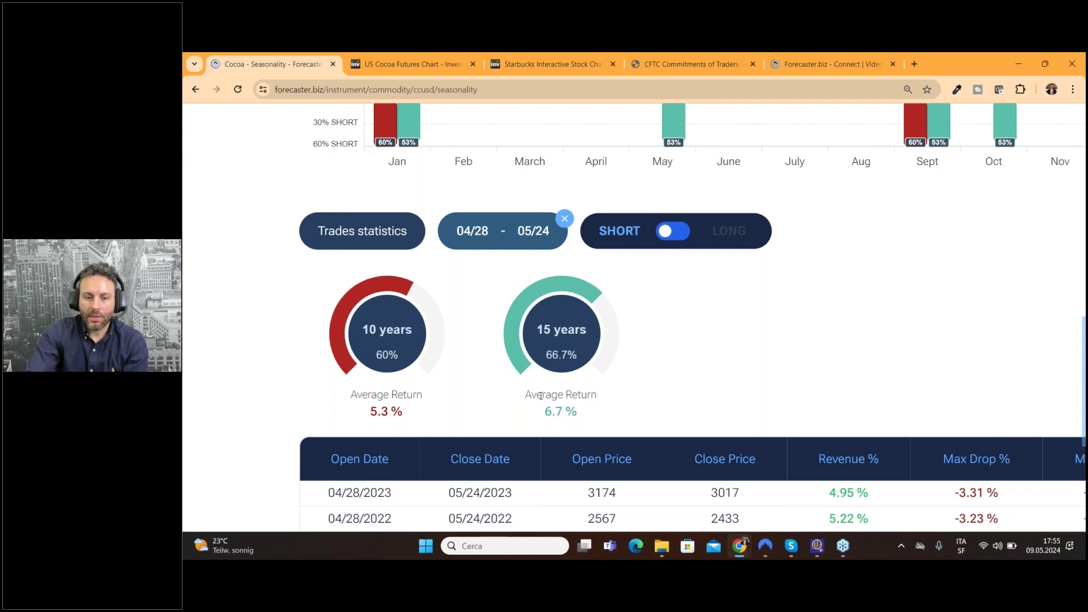
{"action": "double_click", "coordinate": [552, 411]}
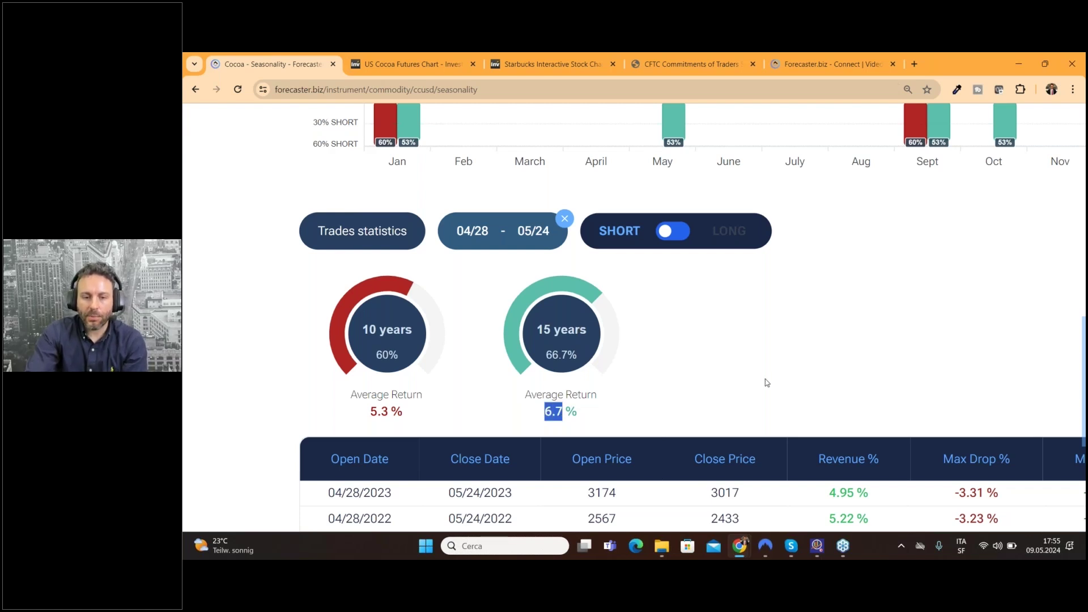
{"action": "left_click", "coordinate": [833, 362]}
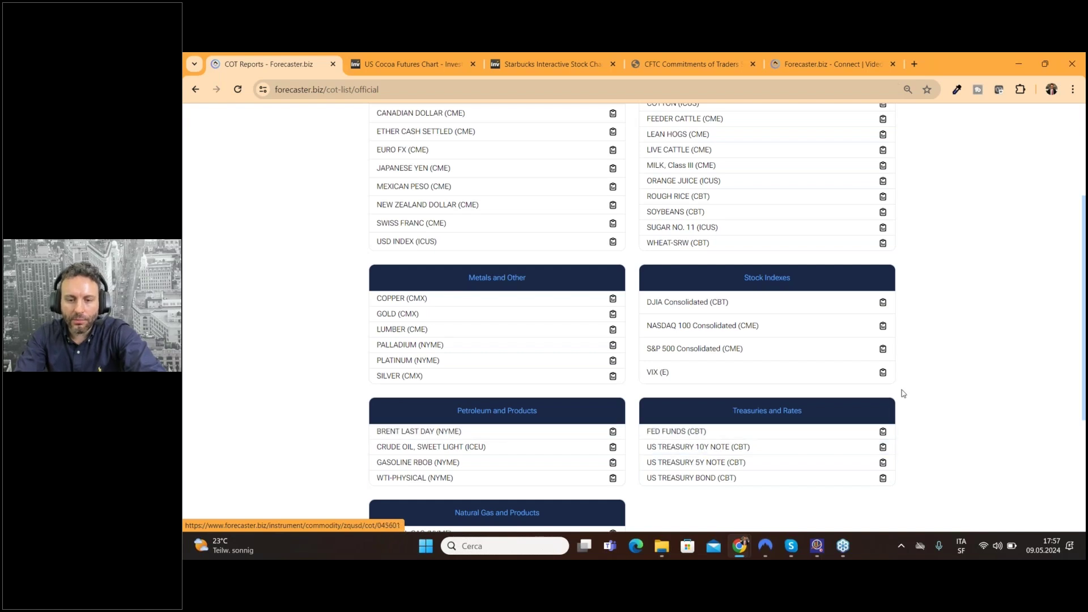
Step: Compare the Synthetic and Official COT lists, ending on Synthetic
{"action": "scroll", "coordinate": [904, 391], "scroll_direction": "up", "scroll_amount": 3}
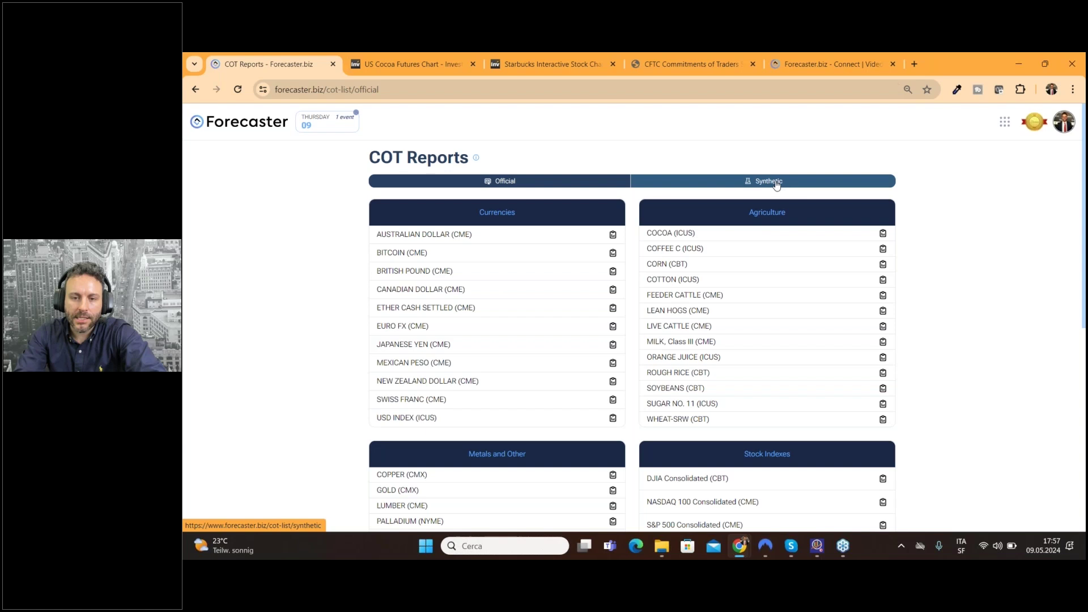
{"action": "left_click", "coordinate": [776, 182]}
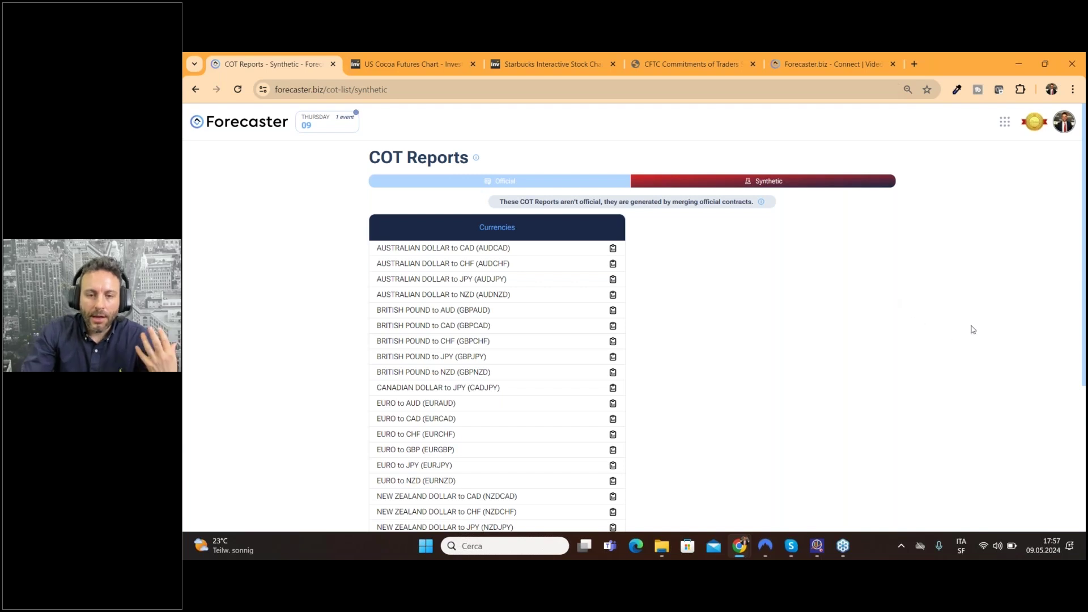
{"action": "left_click", "coordinate": [515, 182]}
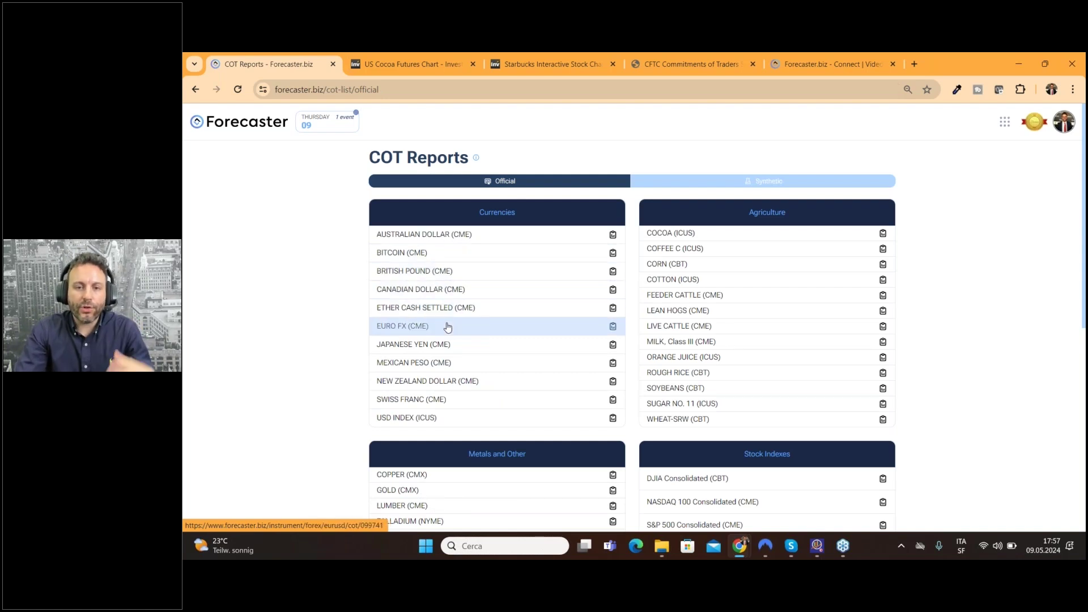
{"action": "left_click", "coordinate": [778, 186]}
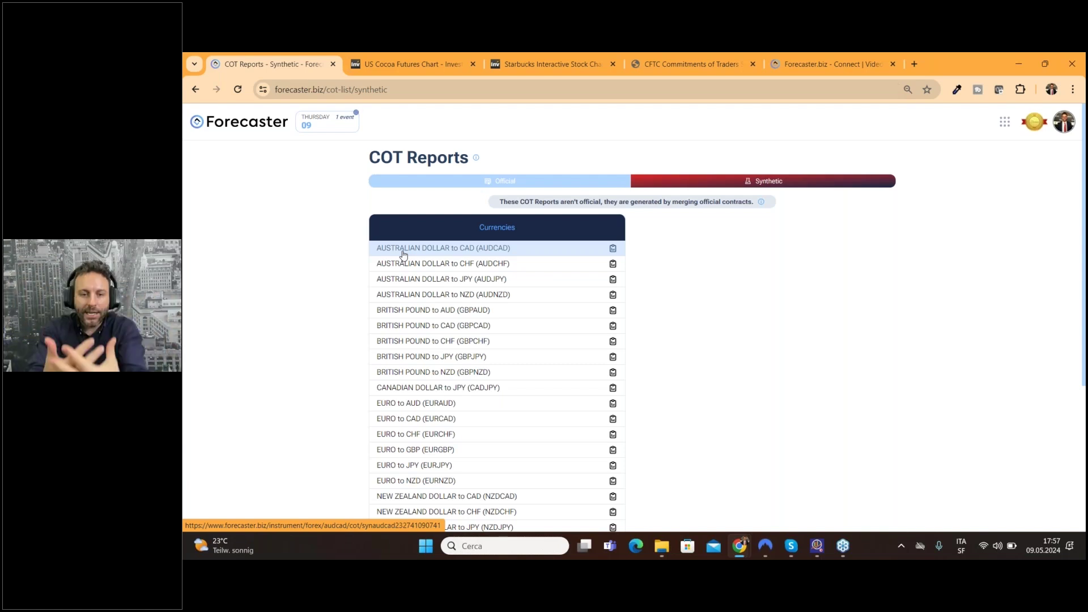
Step: View the AUDCAD synthetic COT report, then return to the synthetic list
{"action": "left_click", "coordinate": [501, 253]}
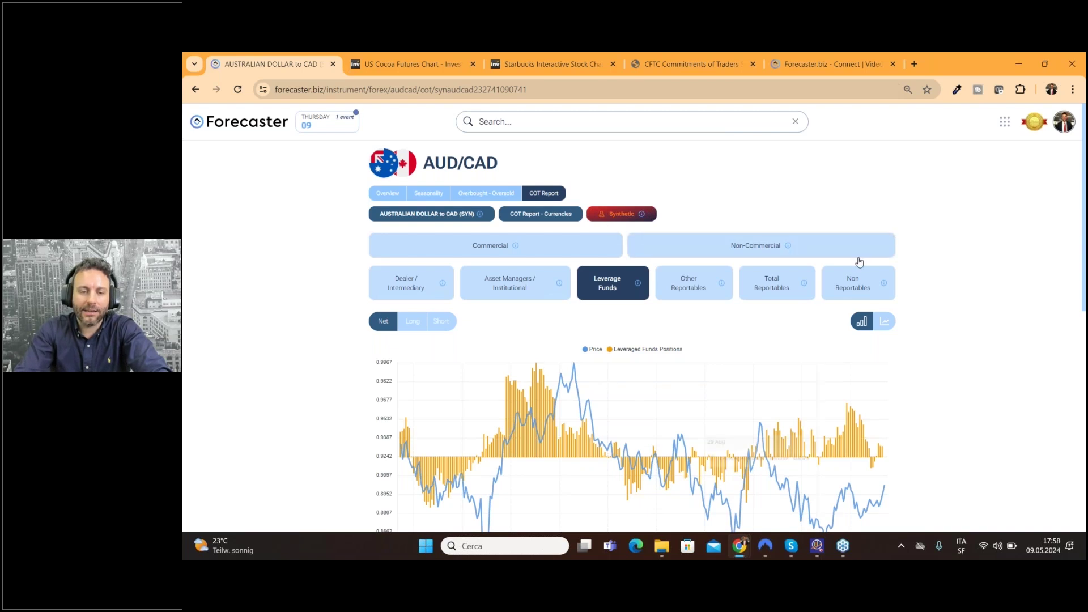
{"action": "left_click", "coordinate": [195, 89]}
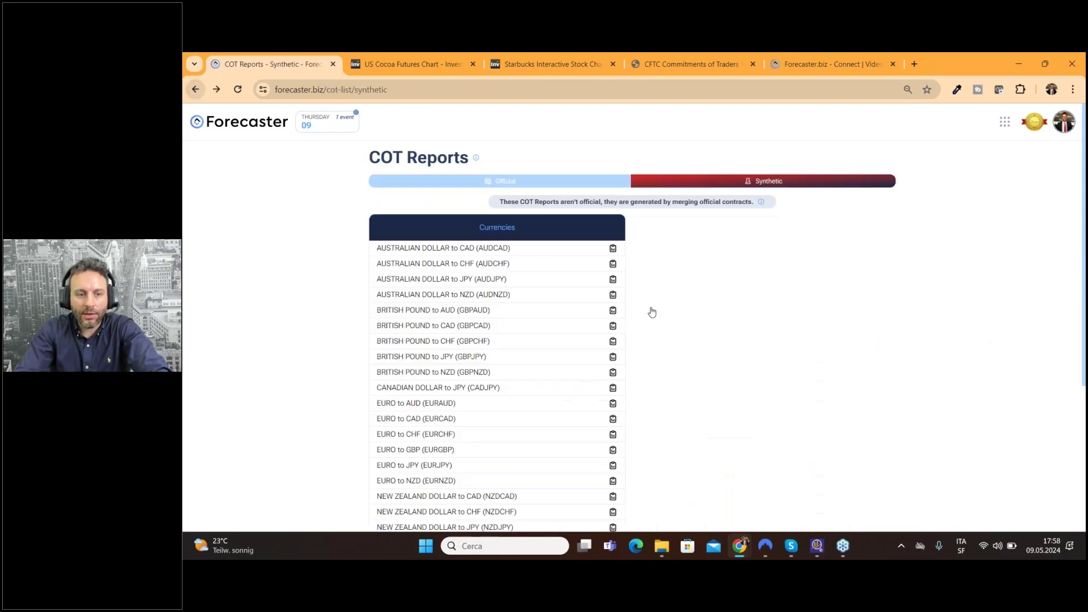
{"action": "scroll", "coordinate": [661, 313], "scroll_direction": "down", "scroll_amount": 3}
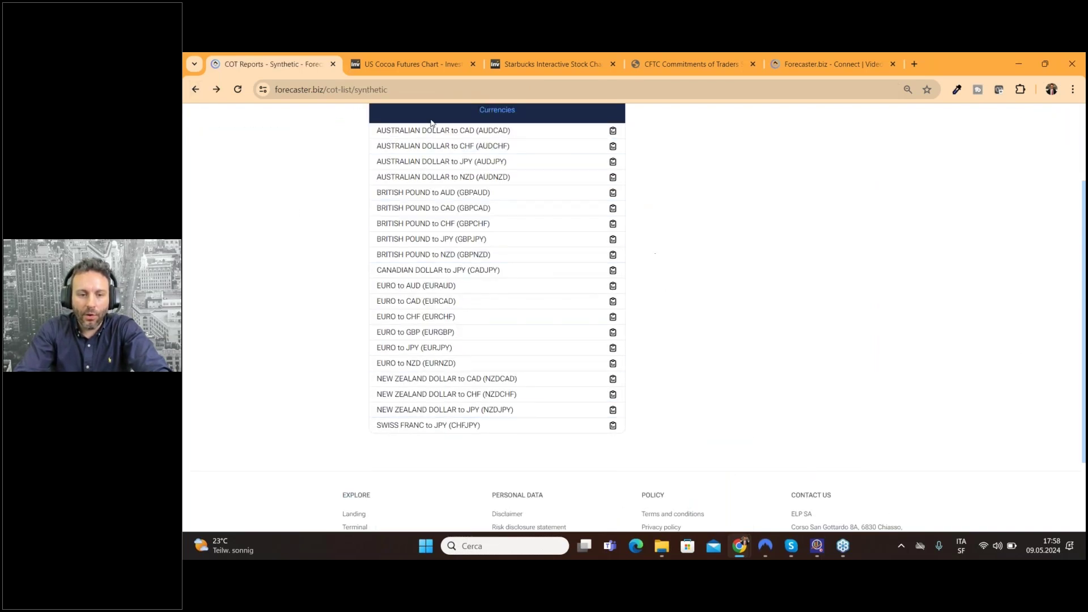
{"action": "scroll", "coordinate": [850, 299], "scroll_direction": "up", "scroll_amount": 1}
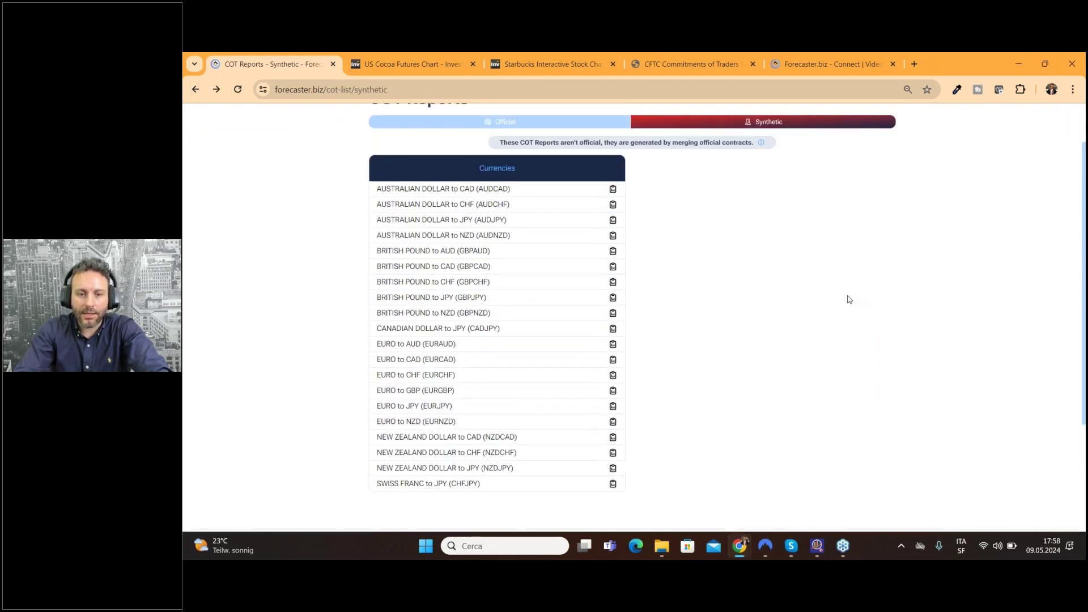